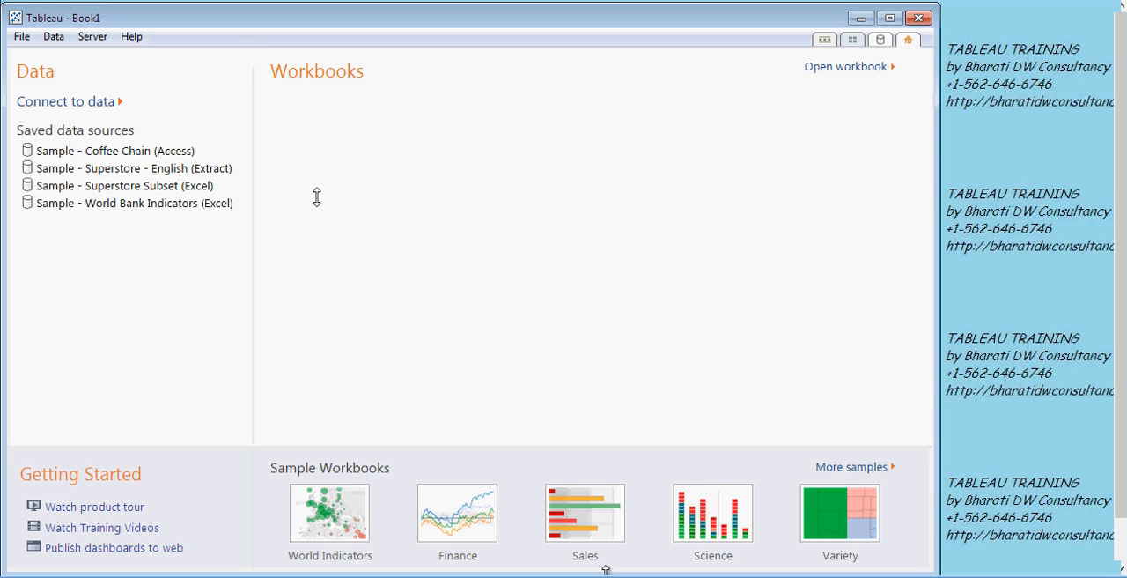
# - Start a text file connection to sales by channel.csv in the C:\DB folder
pyautogui.click(91, 102)
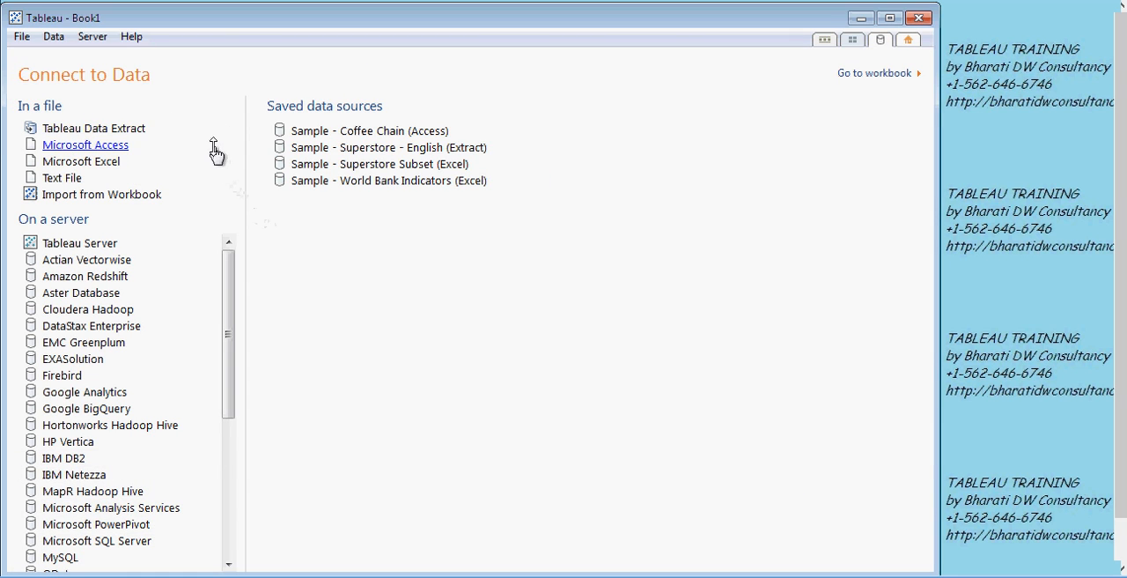
pyautogui.click(74, 179)
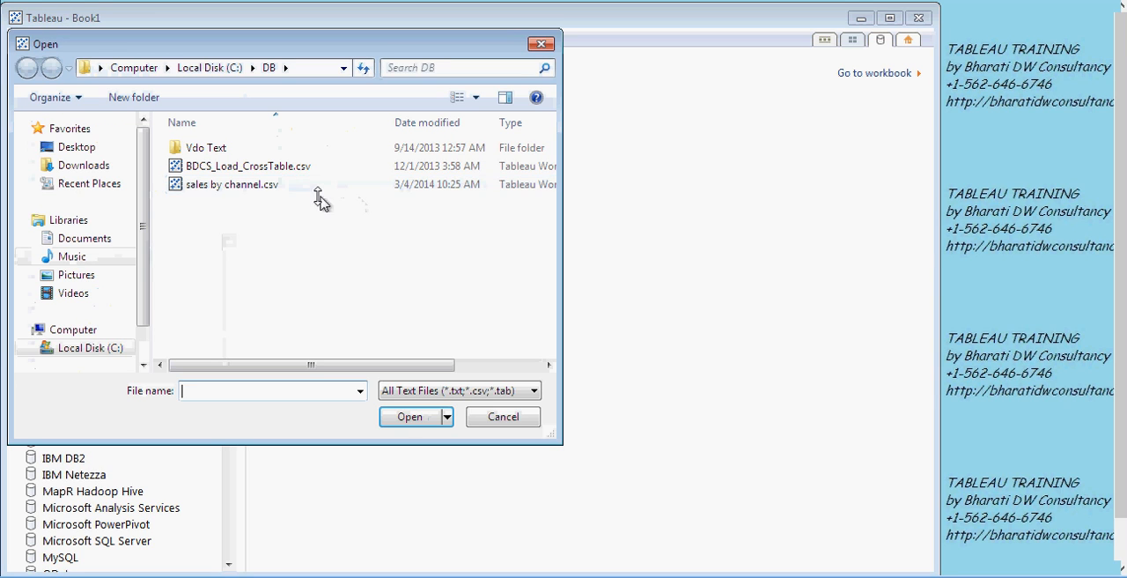
pyautogui.click(299, 186)
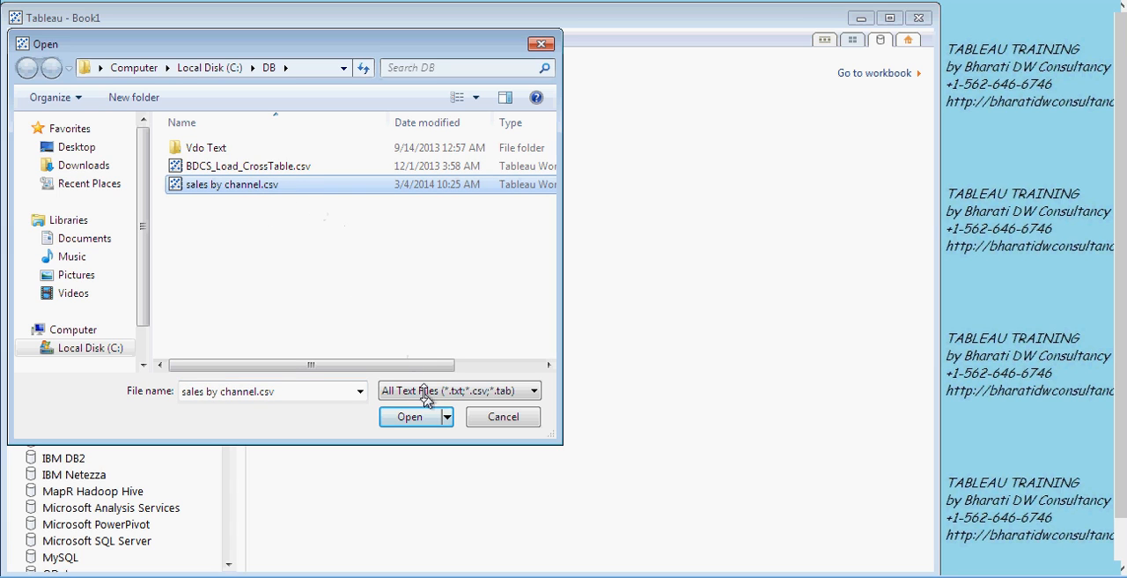
pyautogui.click(424, 419)
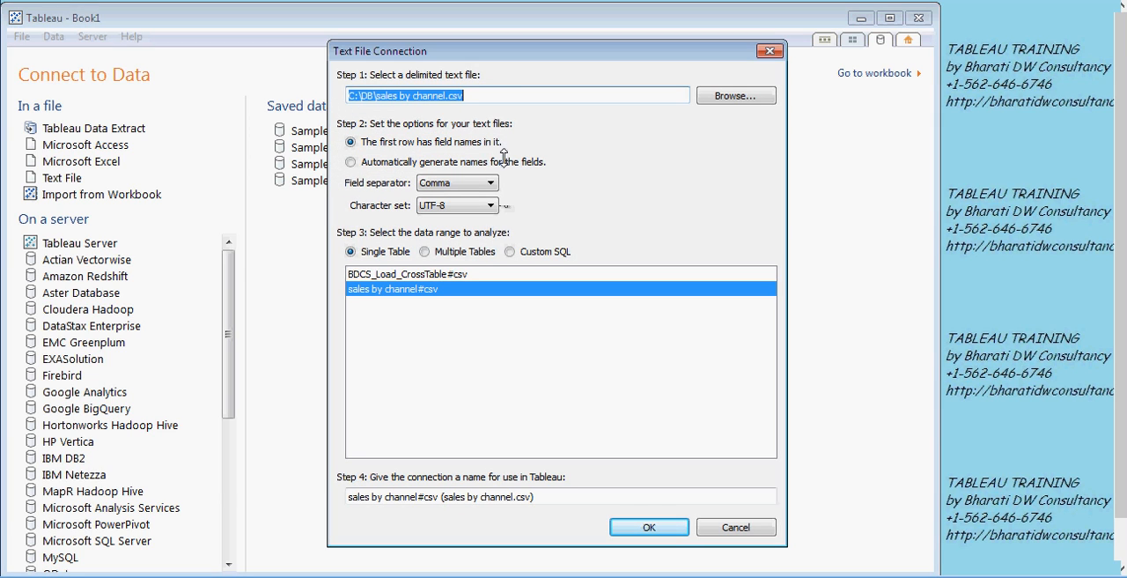
# - Preview the records of the sales by channel table across its columns, and close the preview
pyautogui.click(483, 95)
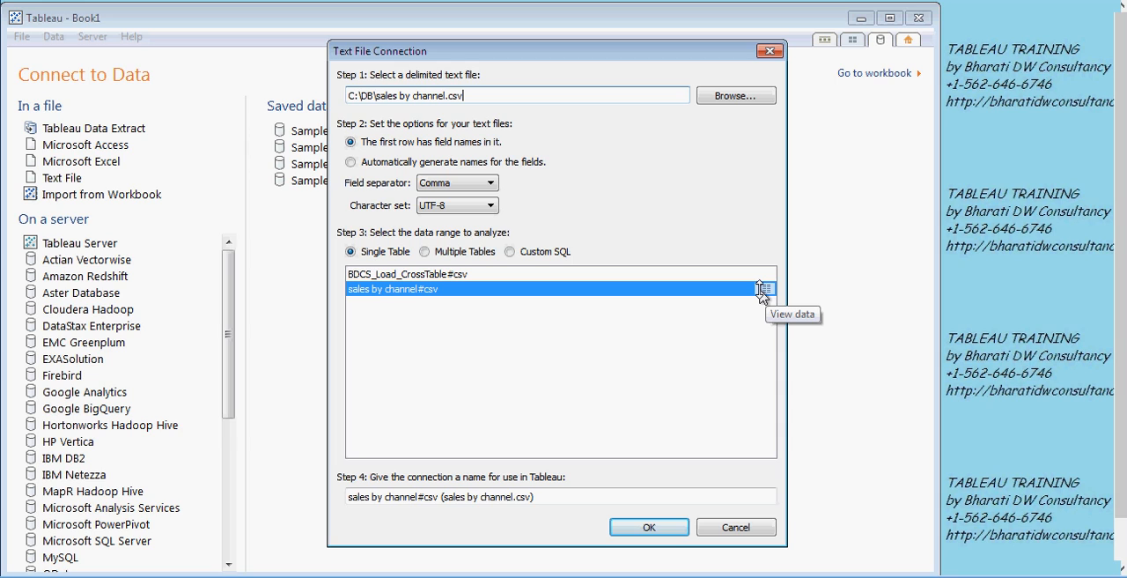
pyautogui.click(763, 290)
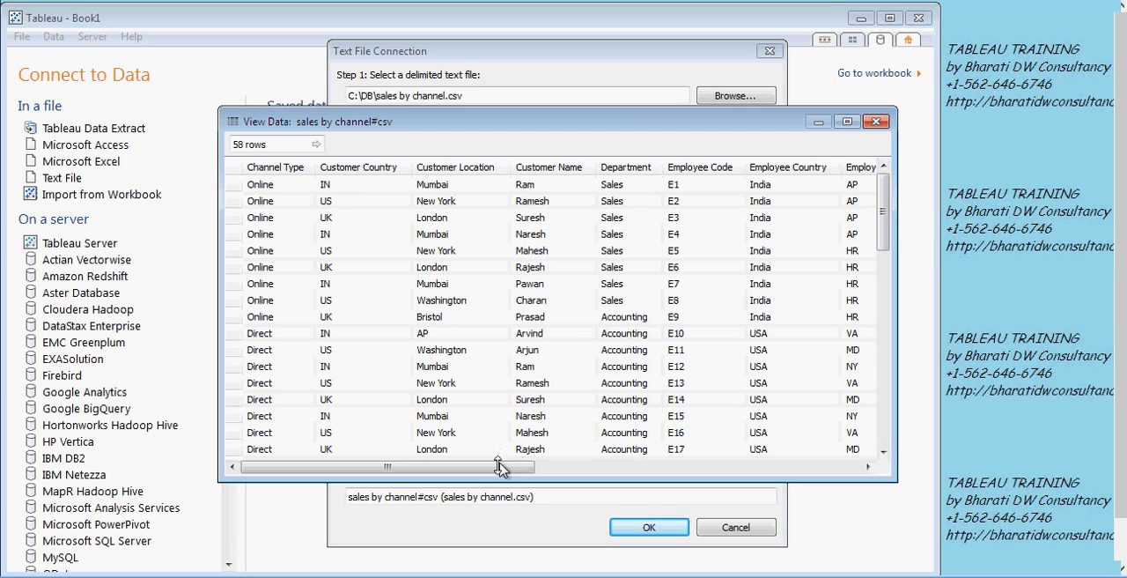
pyautogui.moveTo(495, 471); pyautogui.dragTo(694, 465)
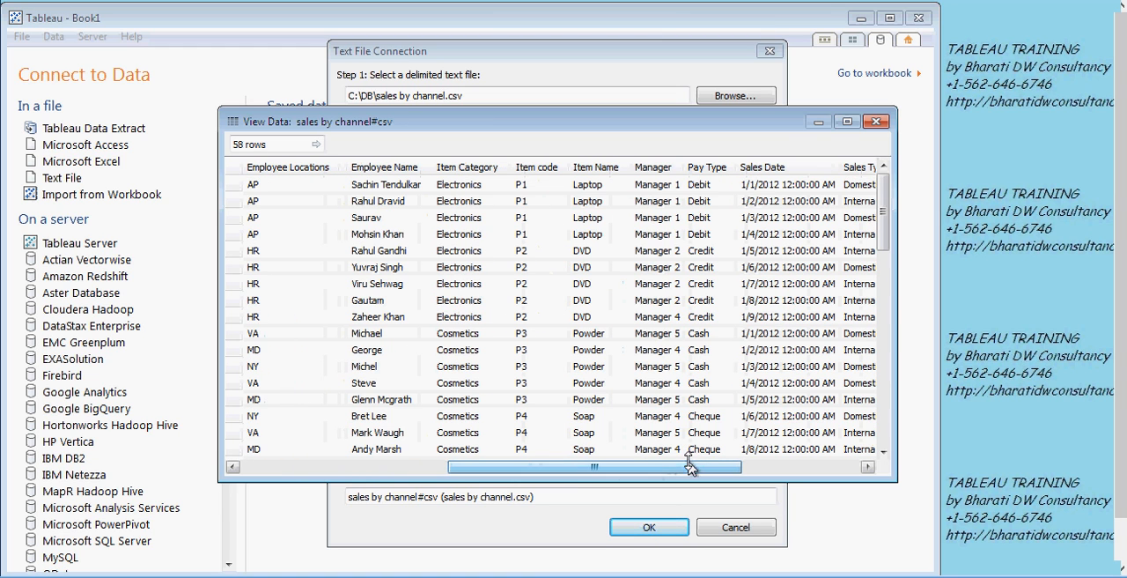
pyautogui.click(877, 120)
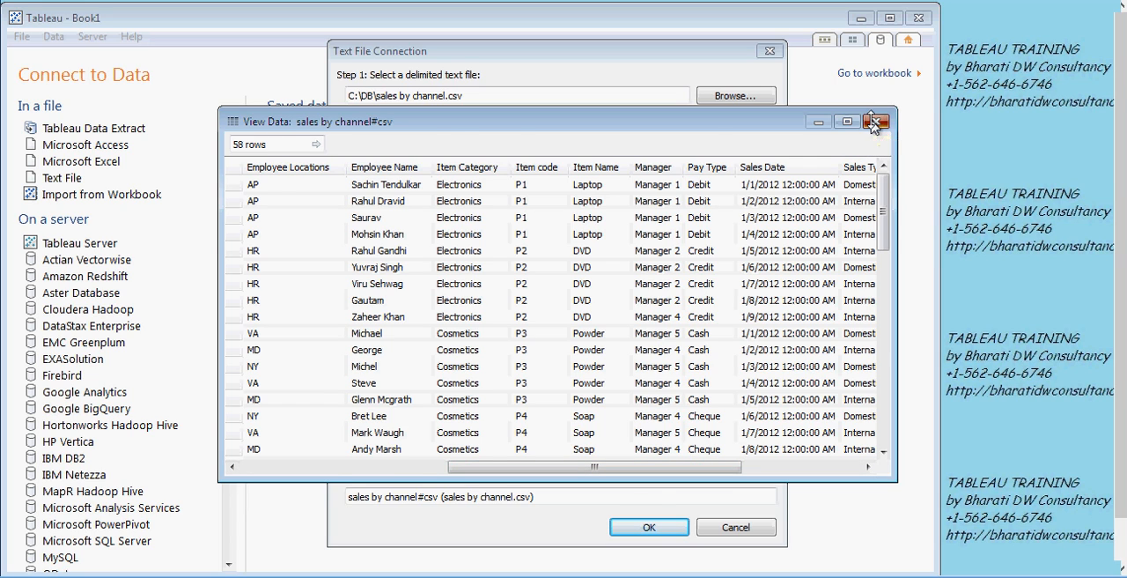
# - Connect live to the sales by channel table and widen the data pane to show the full data source name
pyautogui.click(672, 529)
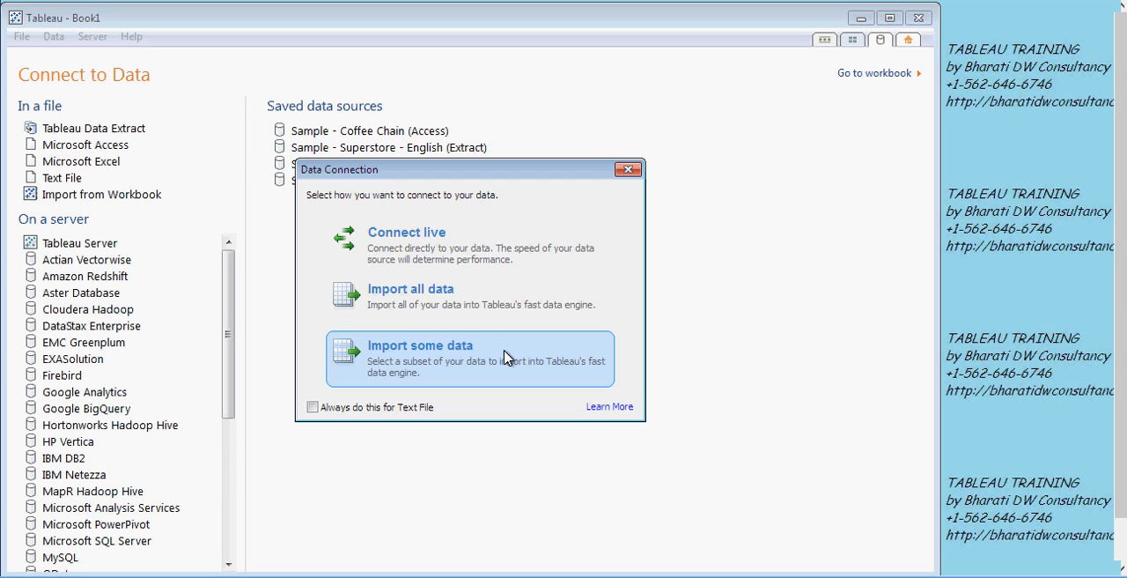
pyautogui.click(458, 261)
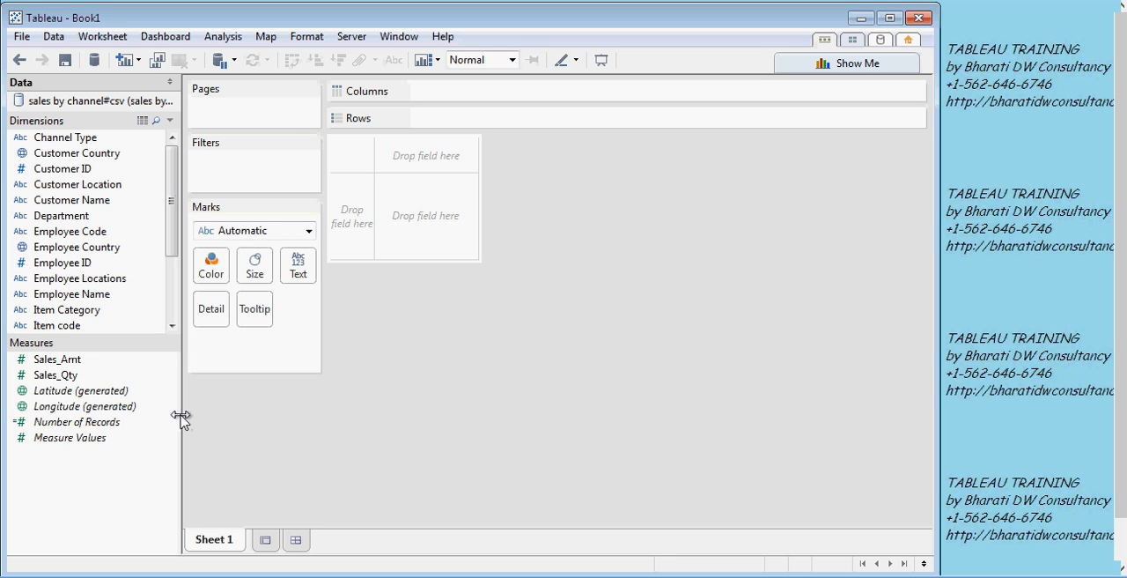
pyautogui.moveTo(181, 418); pyautogui.dragTo(249, 412)
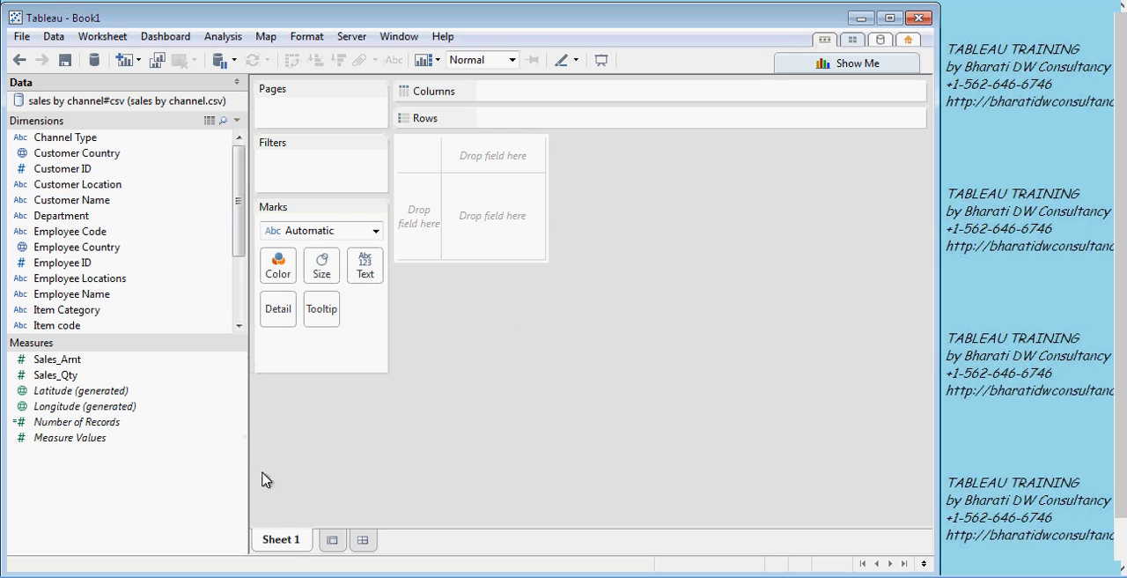
# - Rename the Sheet 1 worksheet as Channel Type Analysis
pyautogui.doubleClick(286, 541)
pyautogui.click(287, 541)
pyautogui.moveTo(287, 541); pyautogui.dragTo(281, 543)
pyautogui.press('BackSpace')
pyautogui.press('Delete')
pyautogui.press('Delete')
pyautogui.press('Delete')
pyautogui.press('Delete')
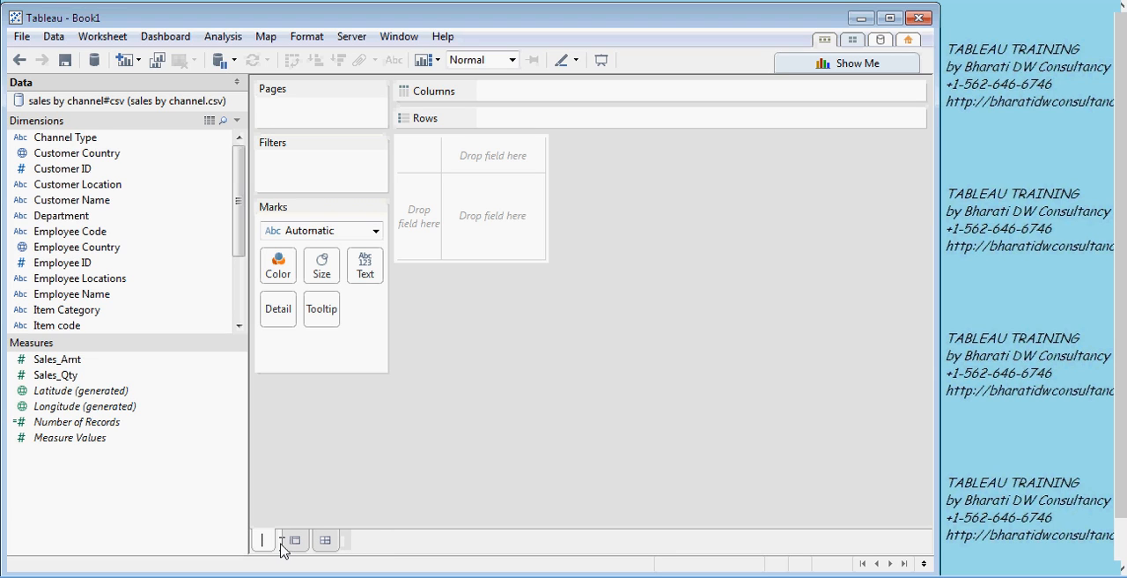
pyautogui.write('Chann')
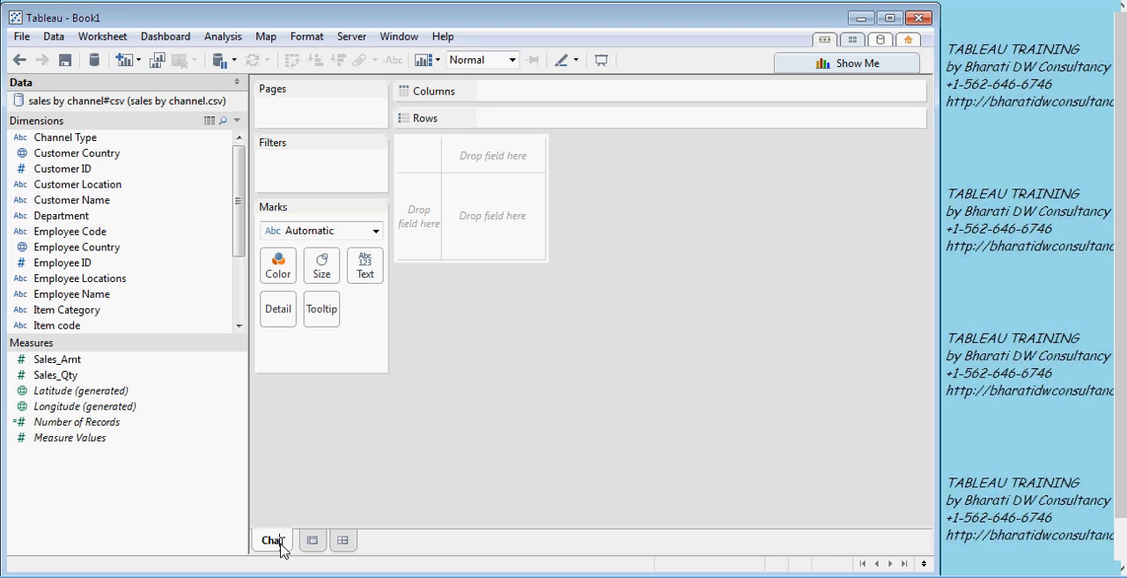
pyautogui.write('el ')
pyautogui.write('Rt')
pyautogui.press('BackSpace')
pyautogui.press('BackSpace')
pyautogui.write('Ty')
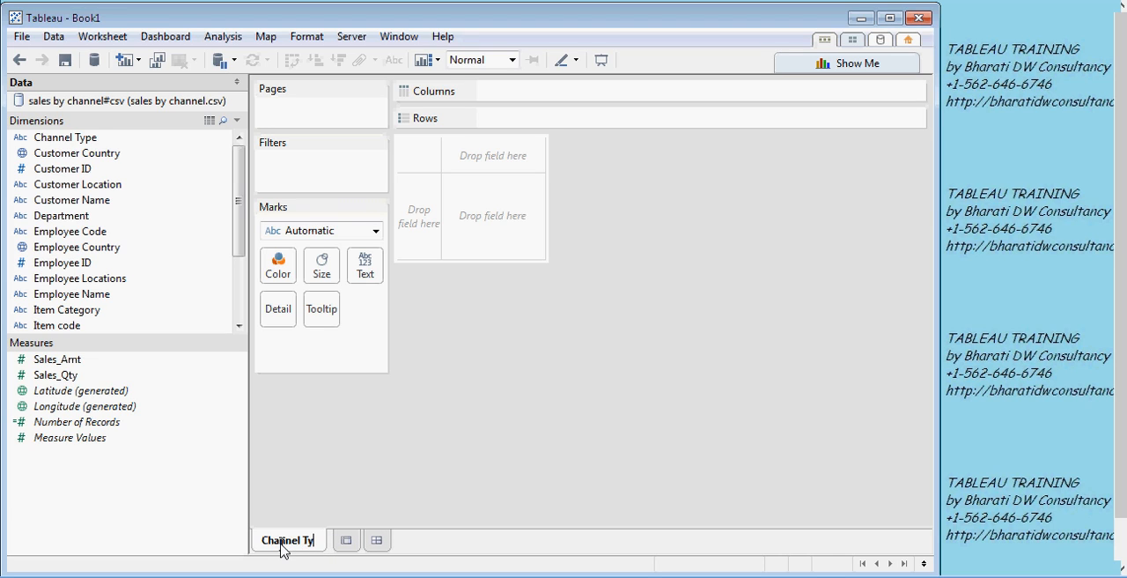
pyautogui.write('pe ')
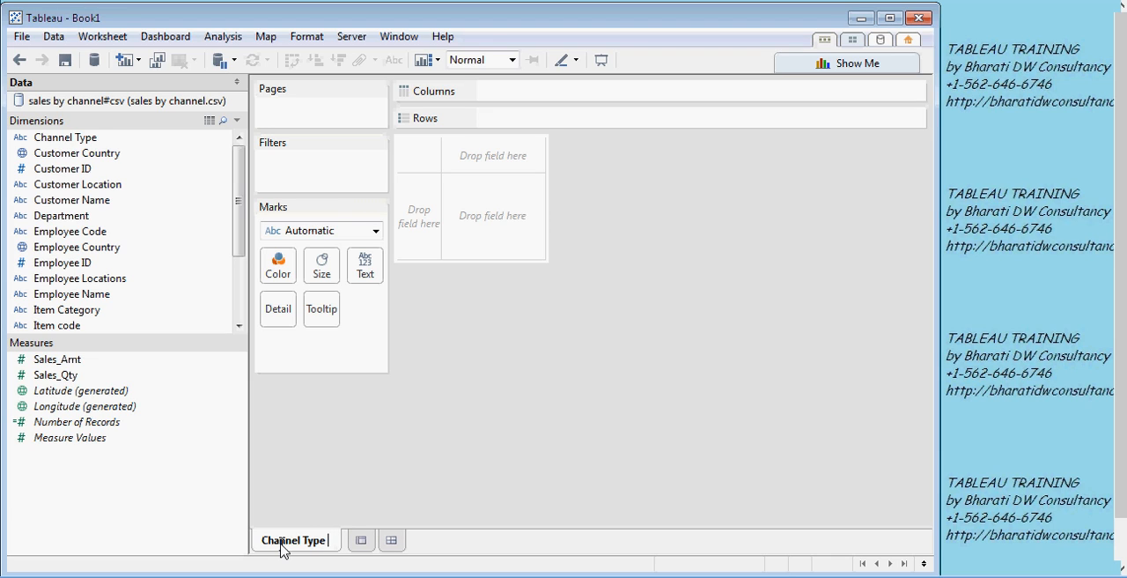
pyautogui.write('Analysis')
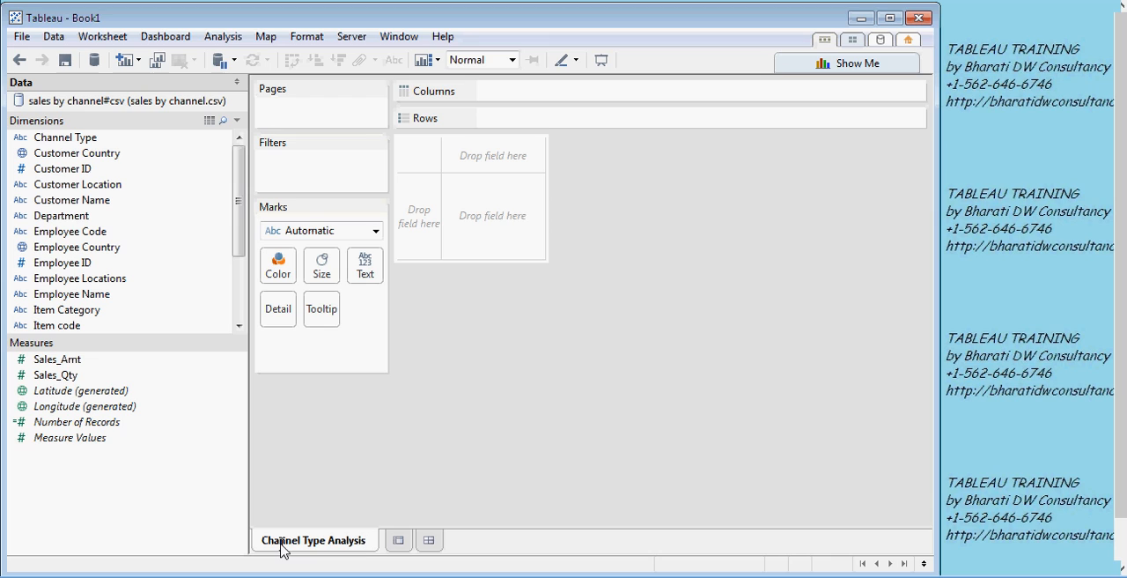
pyautogui.click(464, 403)
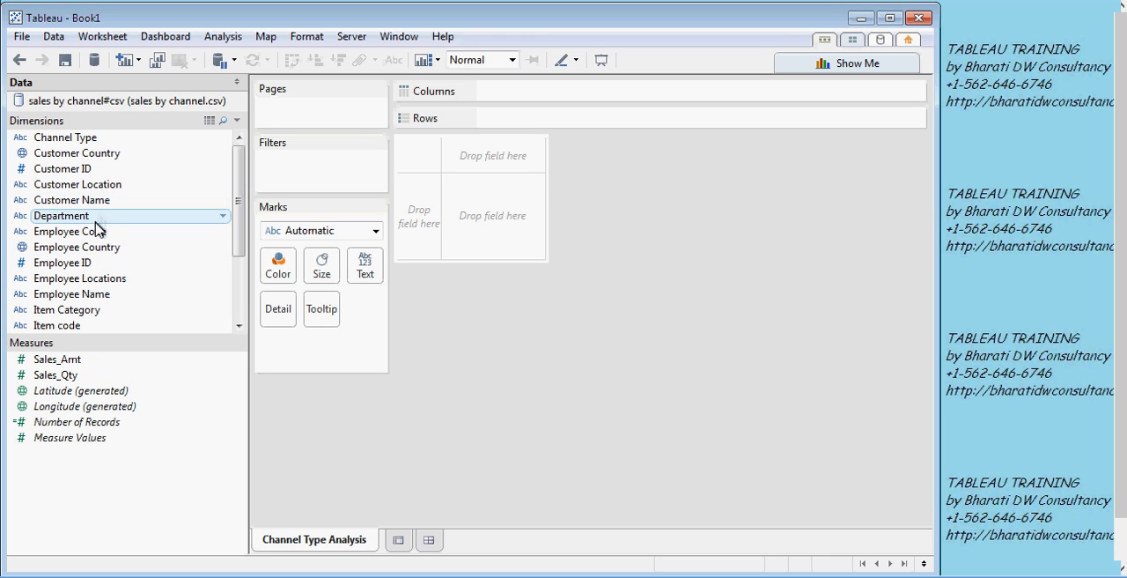
# - Build a horizontal bar chart with Channel Type on rows and the sum of Sales_Amt on columns
pyautogui.moveTo(88, 141); pyautogui.dragTo(520, 121)
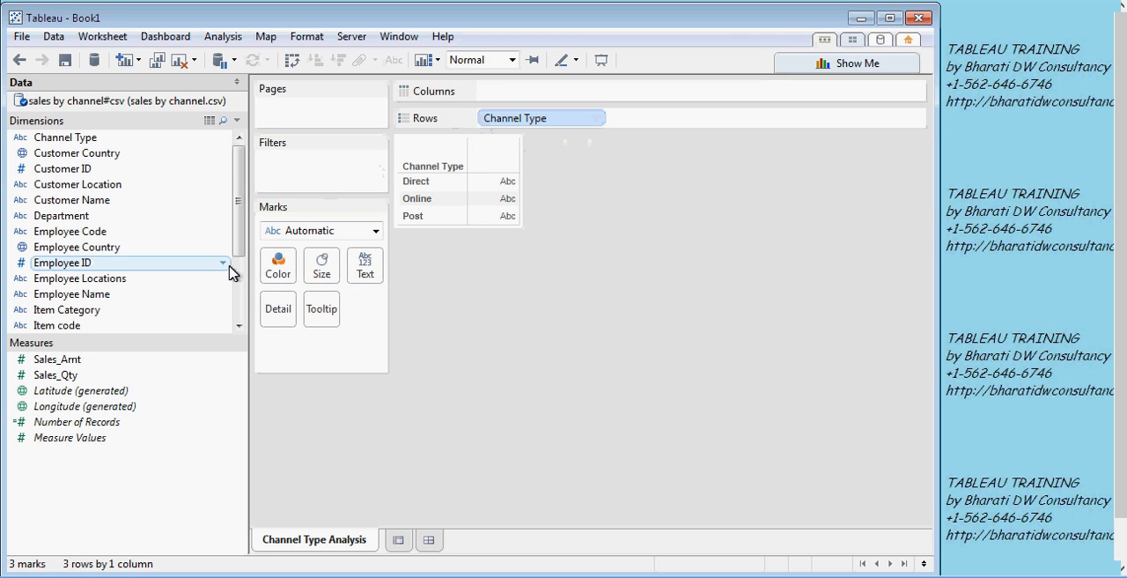
pyautogui.moveTo(82, 368); pyautogui.dragTo(505, 159)
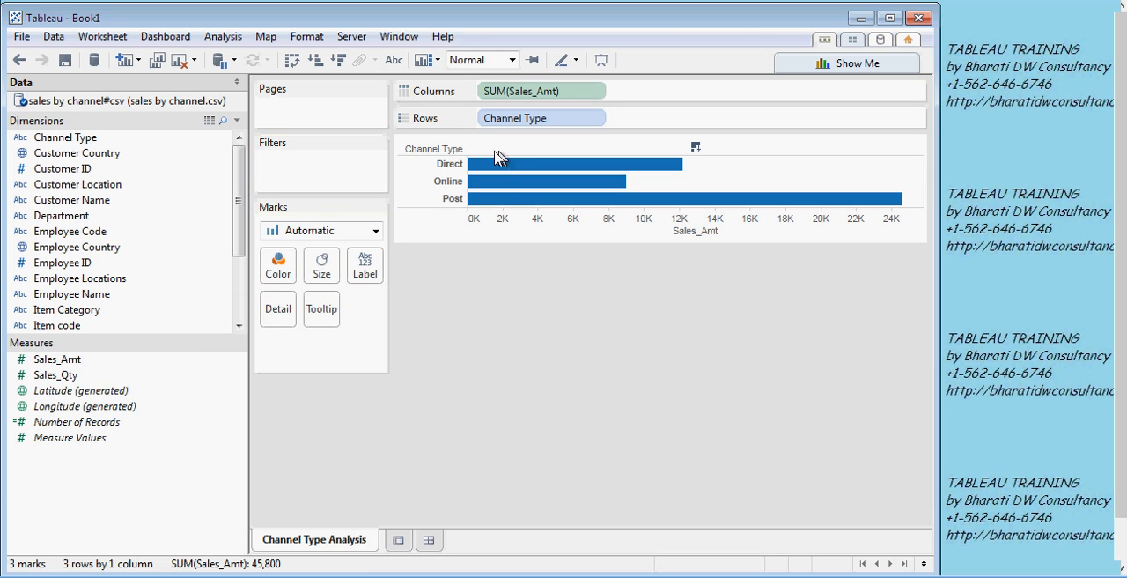
pyautogui.moveTo(492, 171)
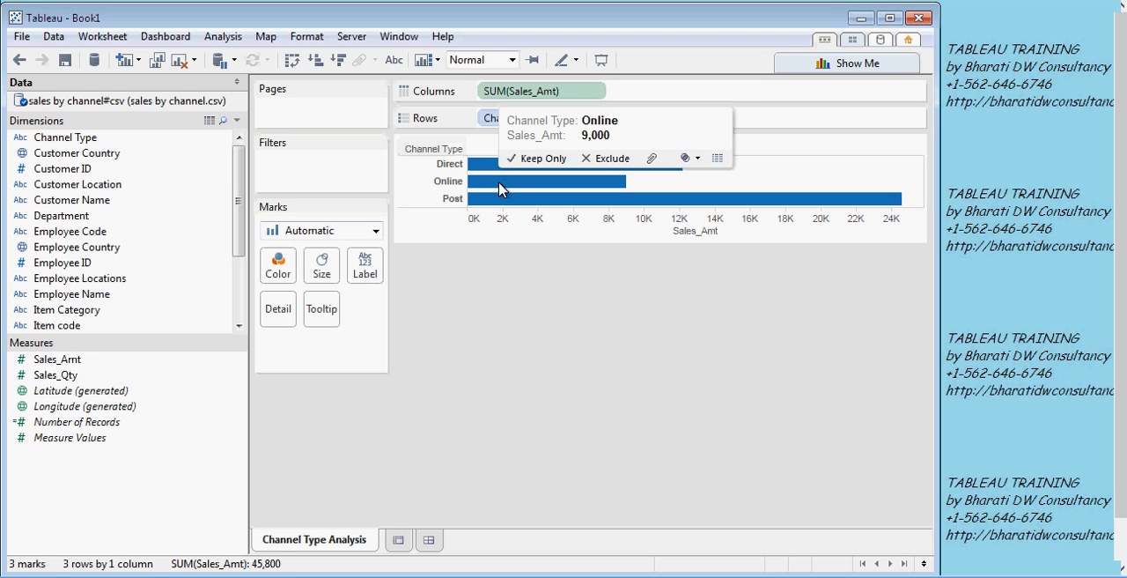
pyautogui.moveTo(500, 203)
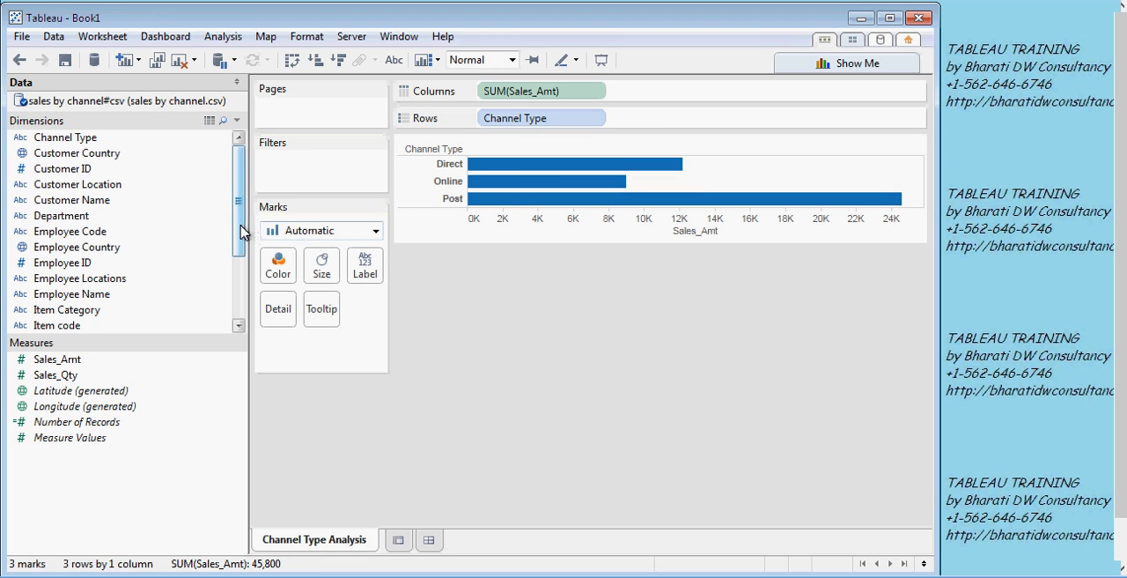
# - Color the Channel Type bars by the Pay Type dimension
pyautogui.moveTo(244, 231); pyautogui.dragTo(244, 280)
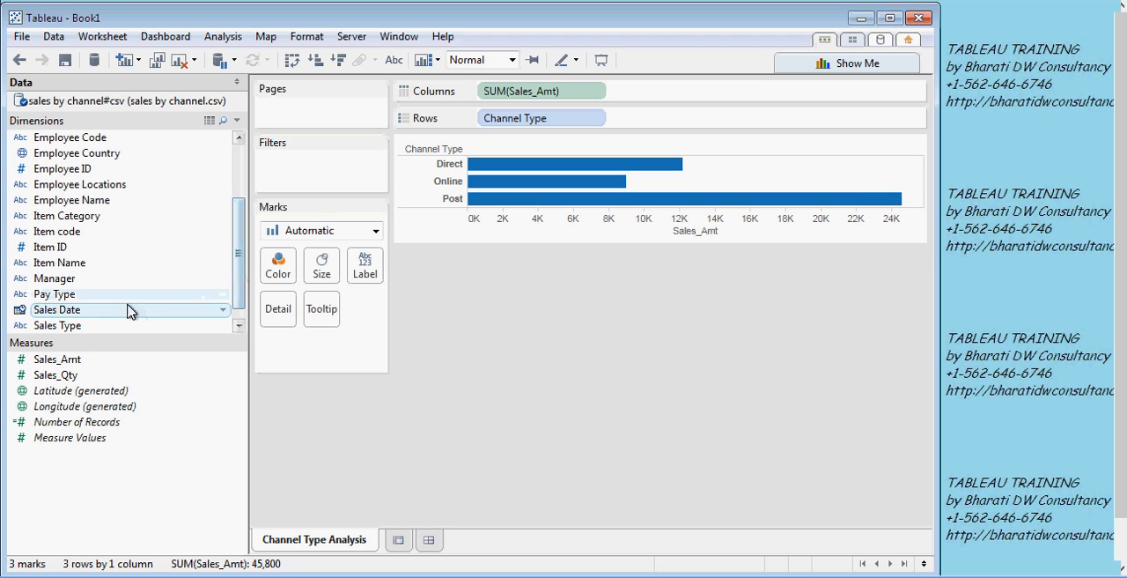
pyautogui.click(71, 297)
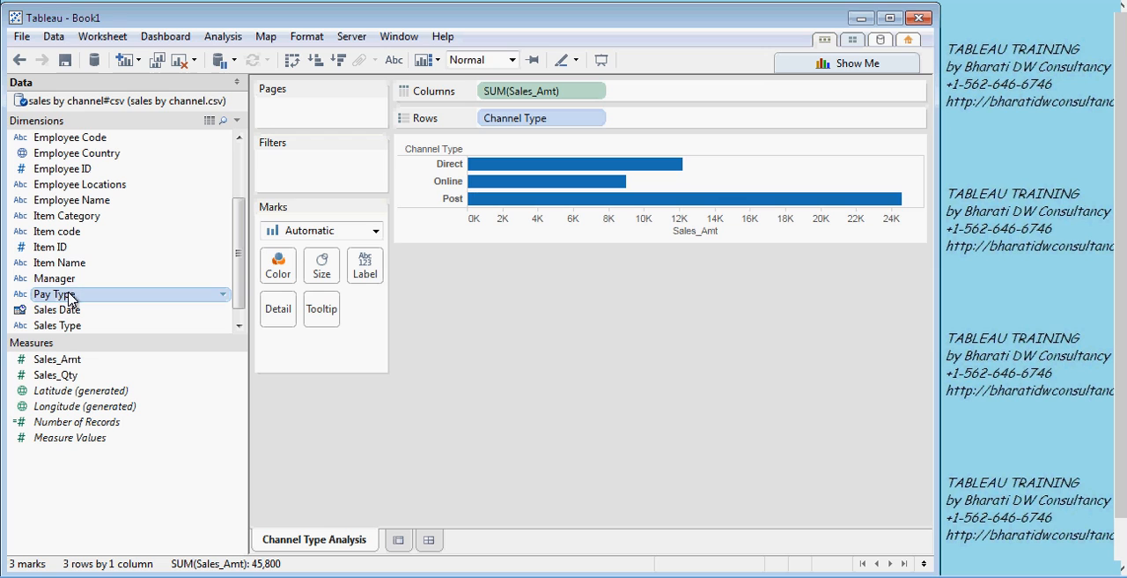
pyautogui.moveTo(70, 297); pyautogui.dragTo(280, 270)
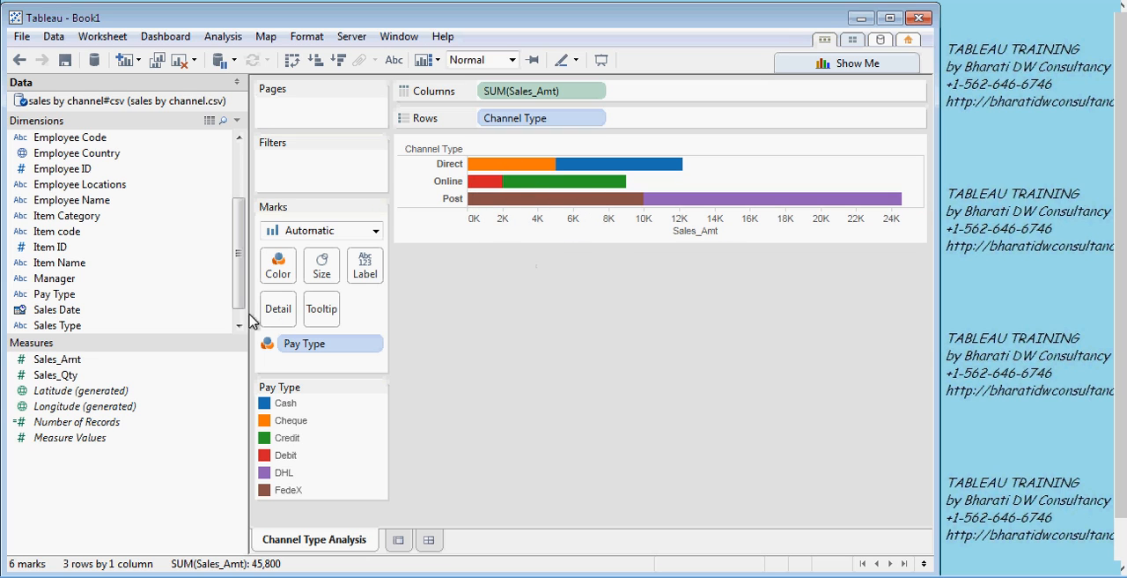
pyautogui.moveTo(244, 287); pyautogui.dragTo(244, 220)
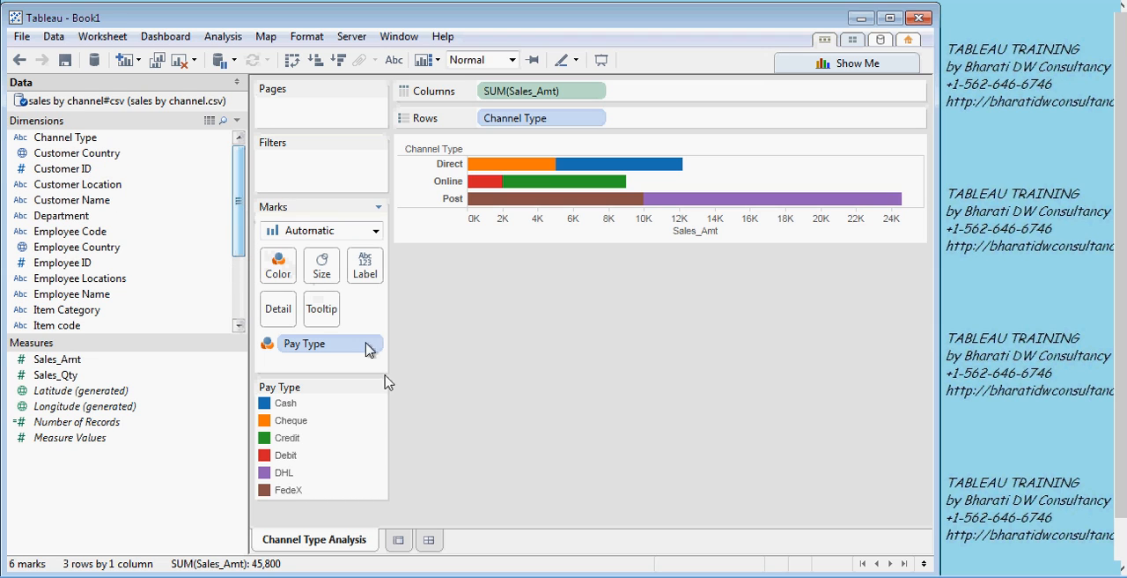
# - Save the workbook as MyBDCSTableau in the Workbooks folder of My Tableau Repository
pyautogui.click(65, 60)
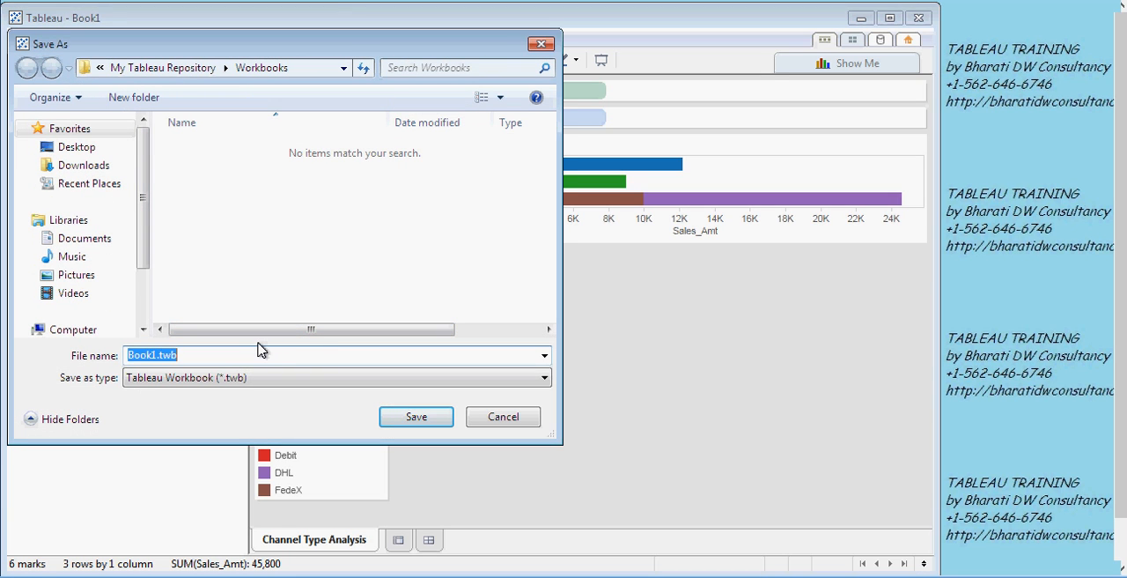
pyautogui.write('My')
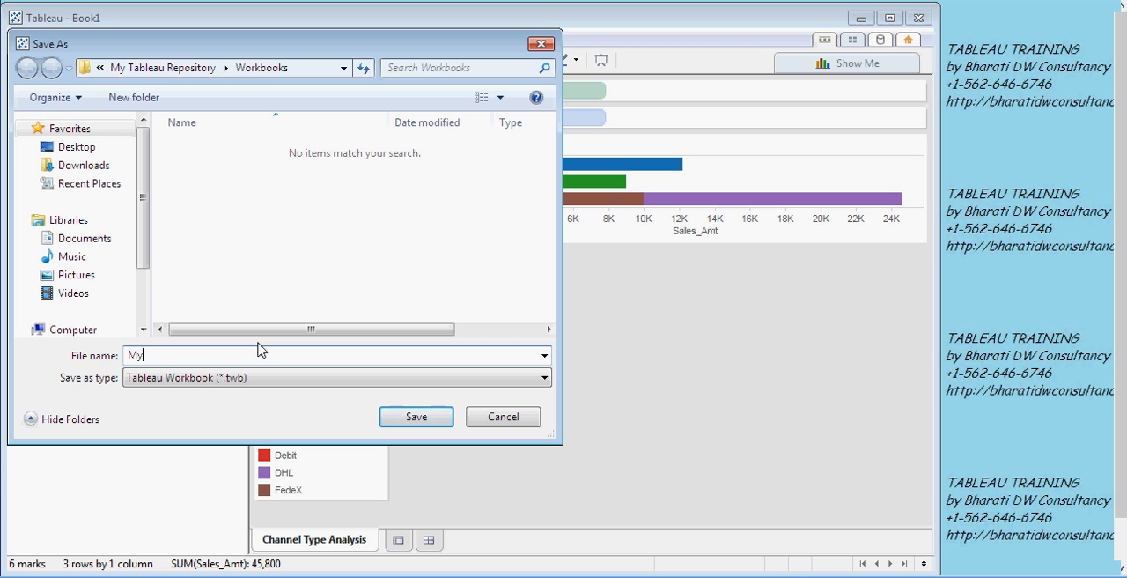
pyautogui.write('BDCSTable')
pyautogui.click(403, 417)
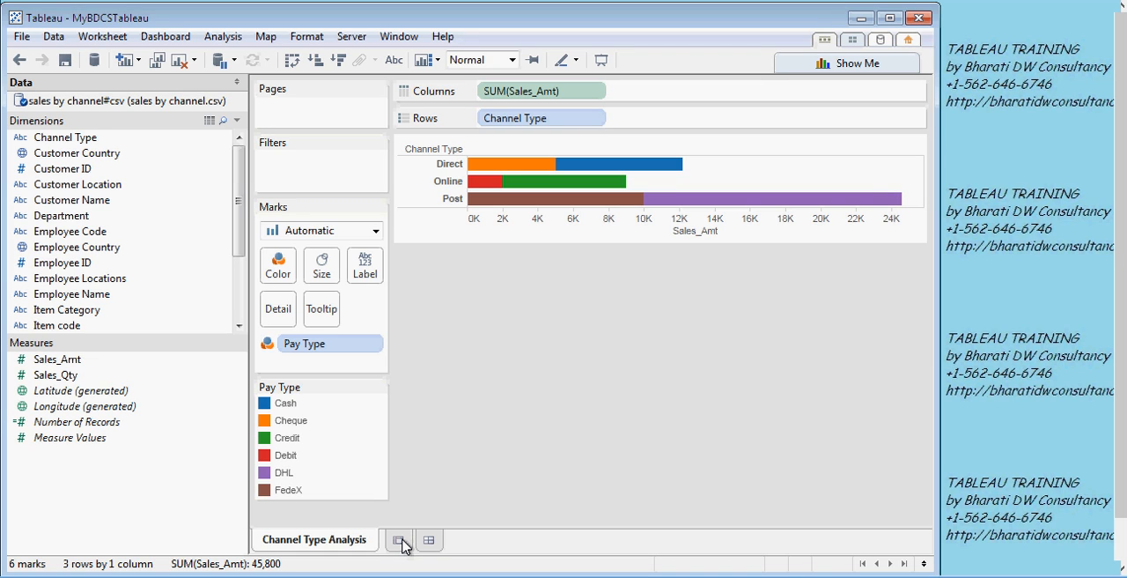
# - Add a second worksheet and name it Country Wise Analysis
pyautogui.click(399, 540)
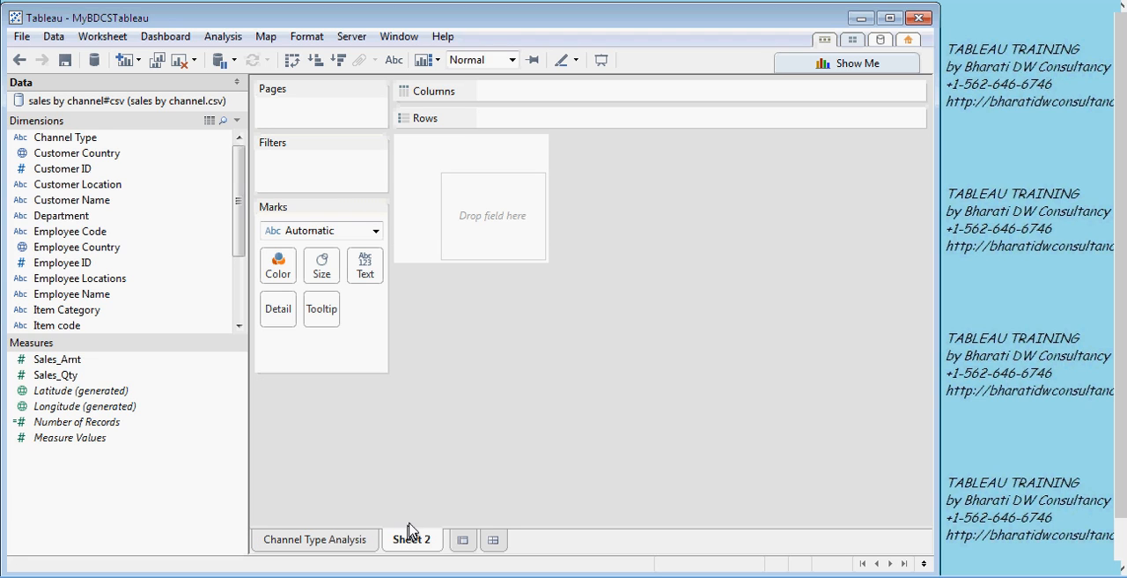
pyautogui.doubleClick(409, 544)
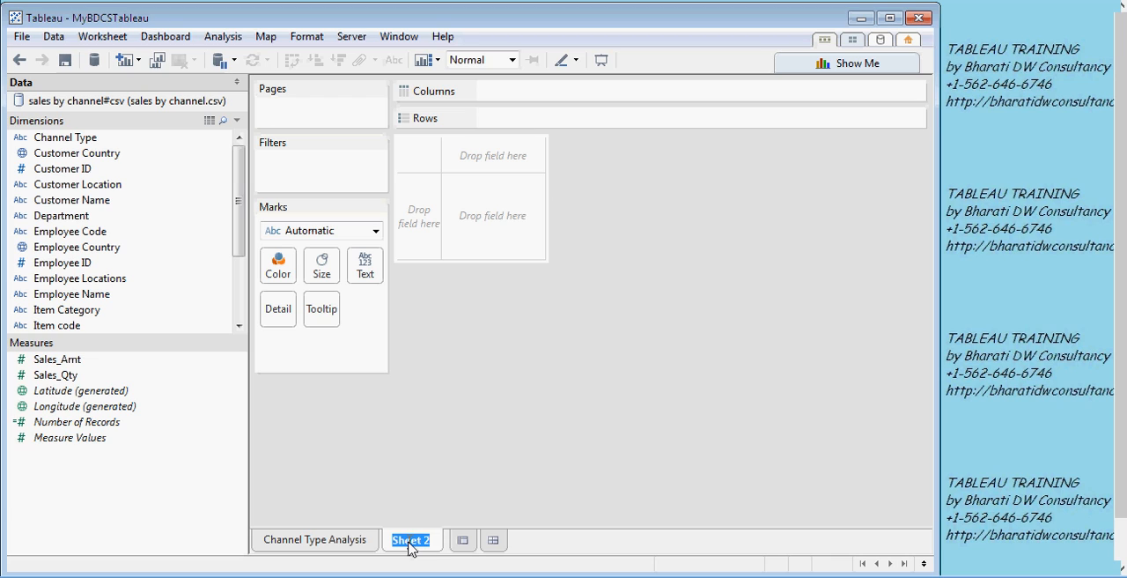
pyautogui.write('Country Wise Anal')
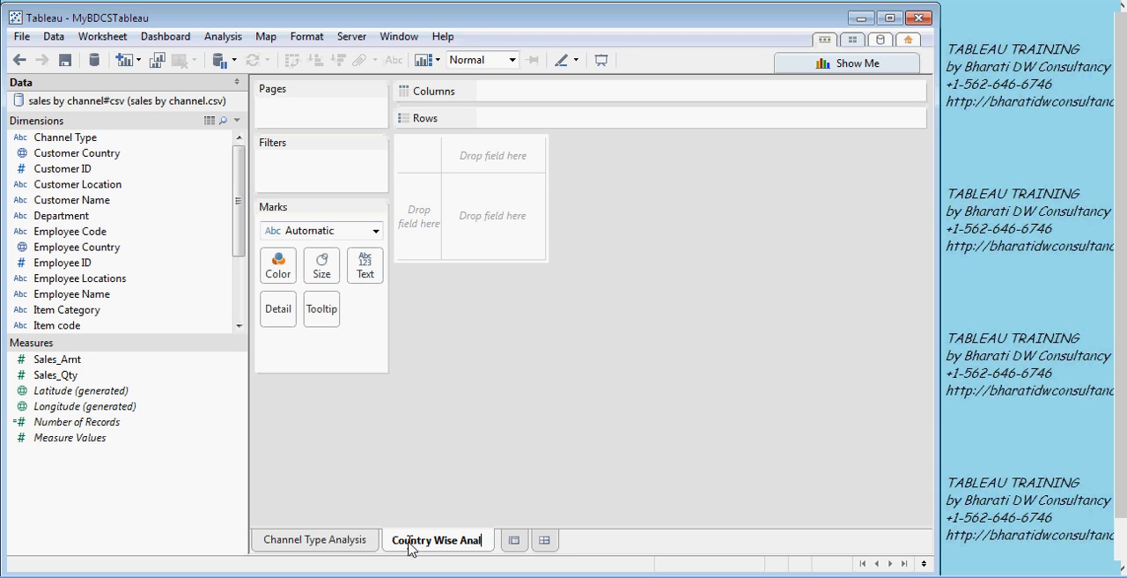
pyautogui.write('ysys')
pyautogui.press('BackSpace')
pyautogui.press('BackSpace')
pyautogui.write('is')
pyautogui.press('Return')
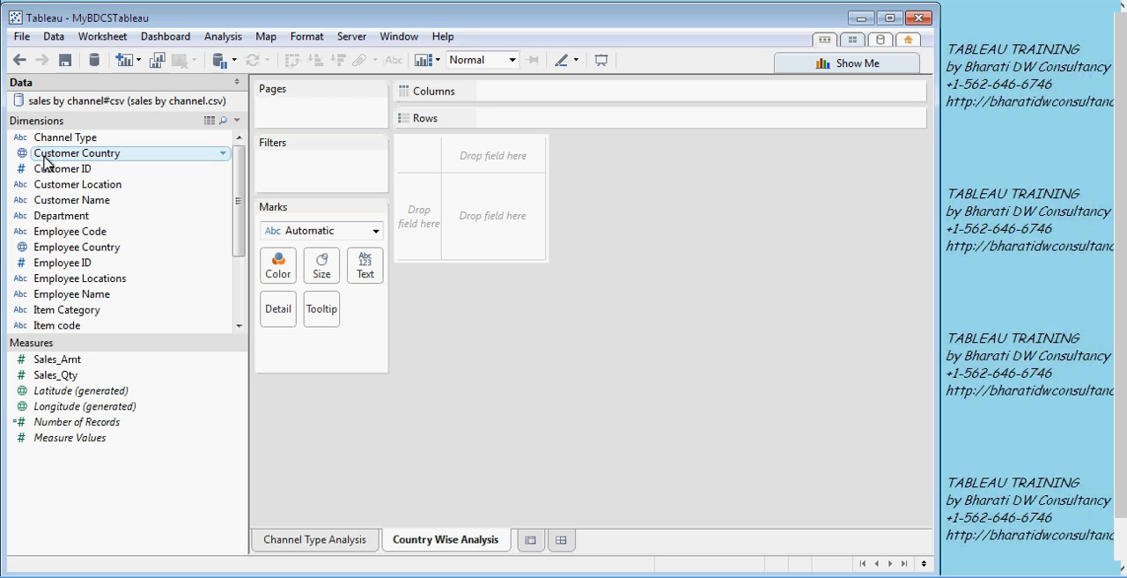
# - Build a horizontal bar chart with Customer Country on rows and the sum of Sales_Qty on columns
pyautogui.click(110, 156)
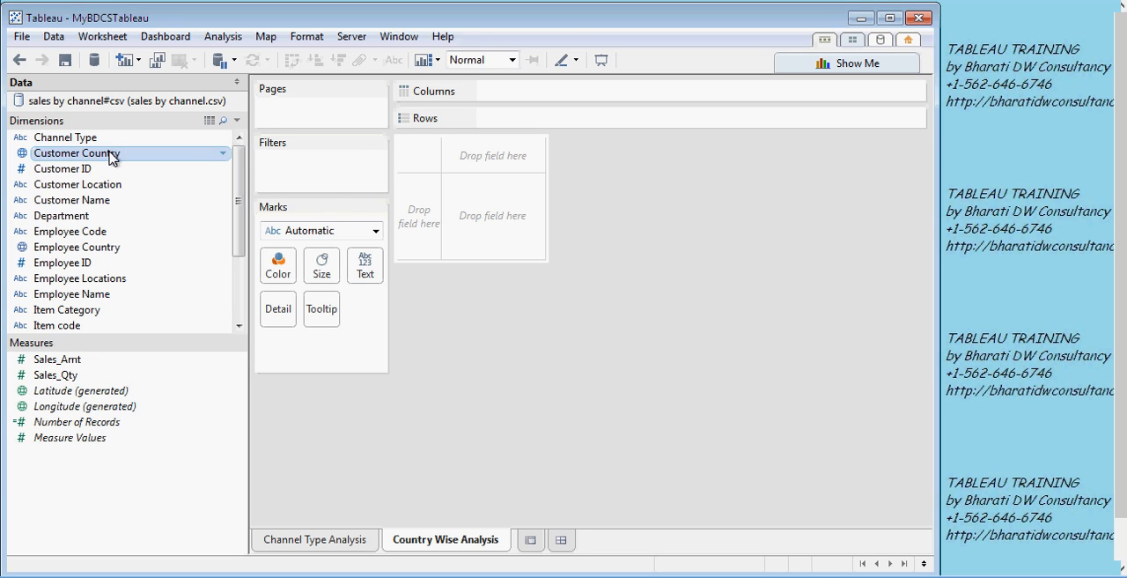
pyautogui.moveTo(112, 157); pyautogui.dragTo(420, 201)
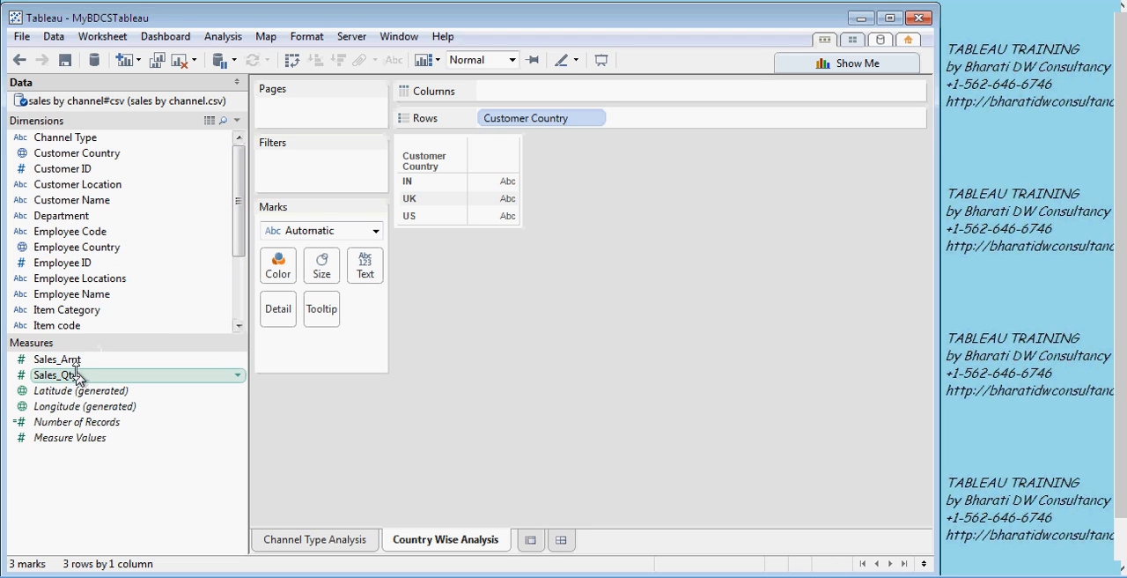
pyautogui.moveTo(78, 377); pyautogui.dragTo(500, 163)
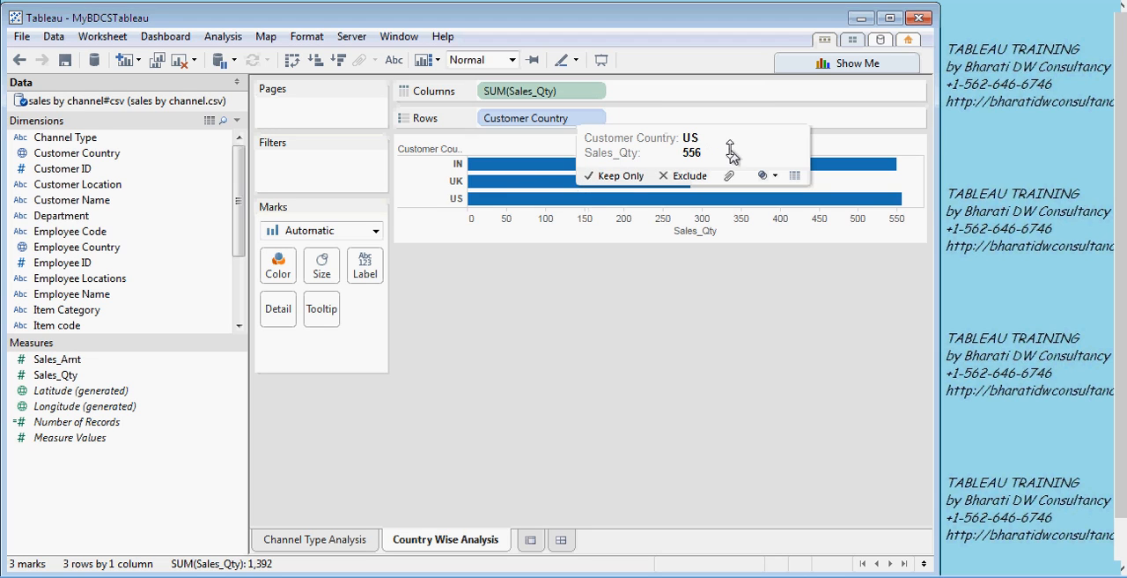
# - Convert the Country Wise Analysis chart to stacked bars colored by Customer Country
pyautogui.click(826, 64)
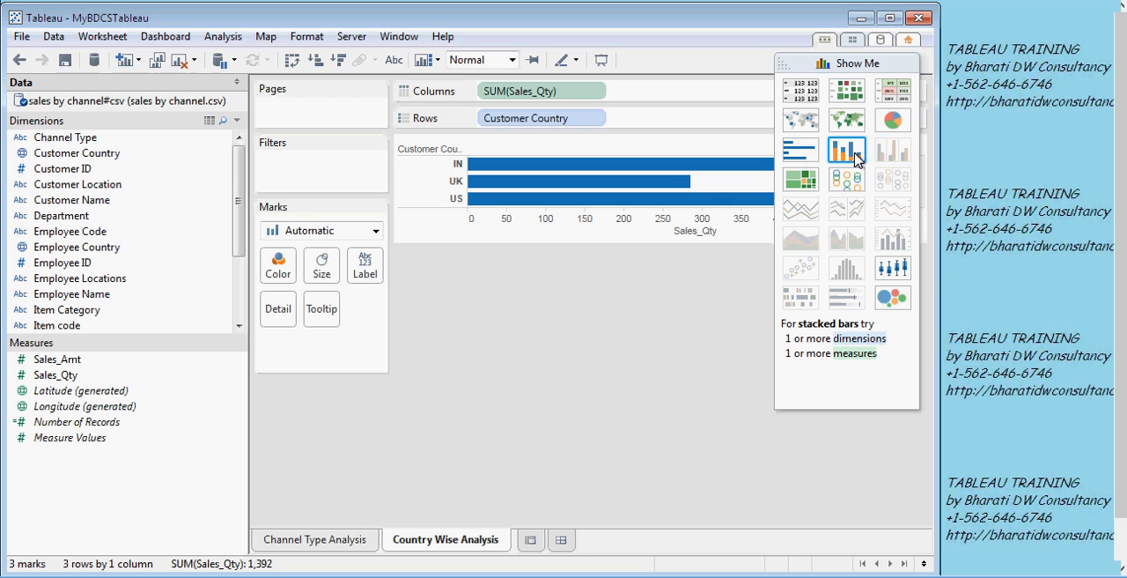
pyautogui.click(854, 157)
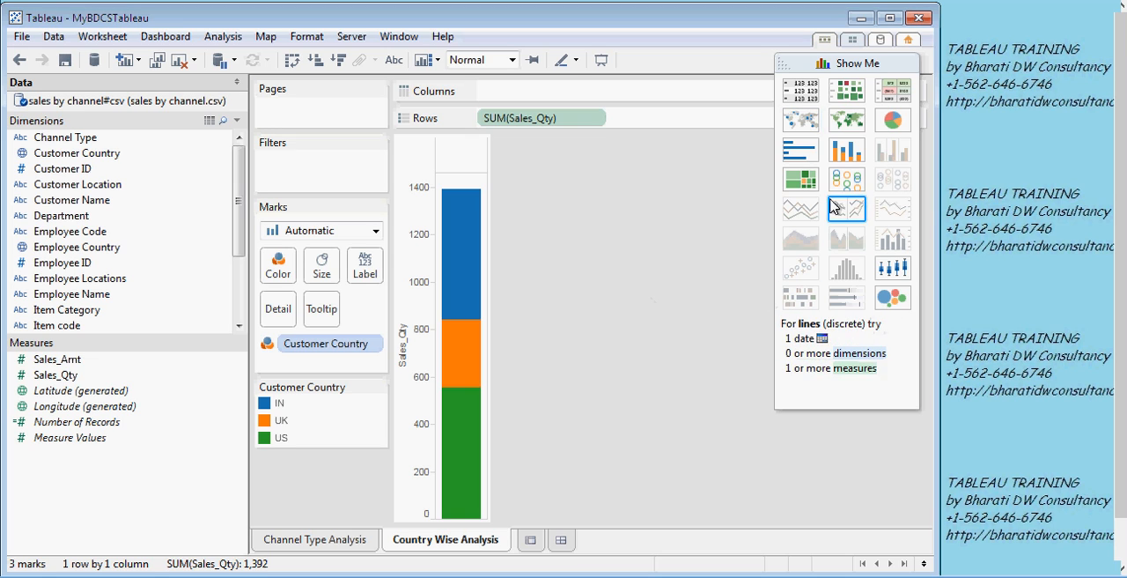
pyautogui.click(857, 67)
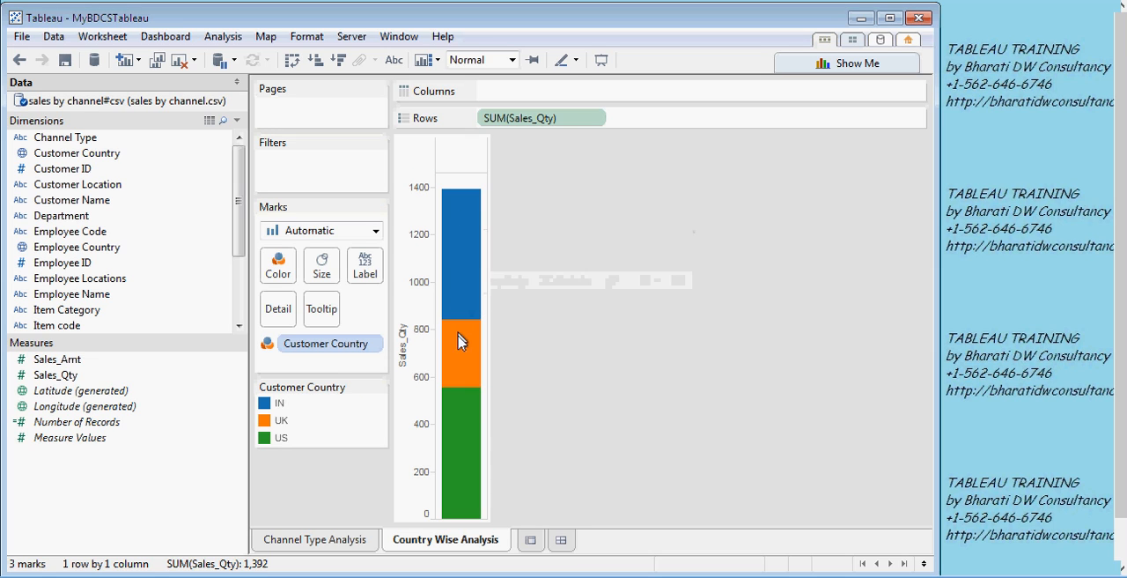
pyautogui.moveTo(458, 353)
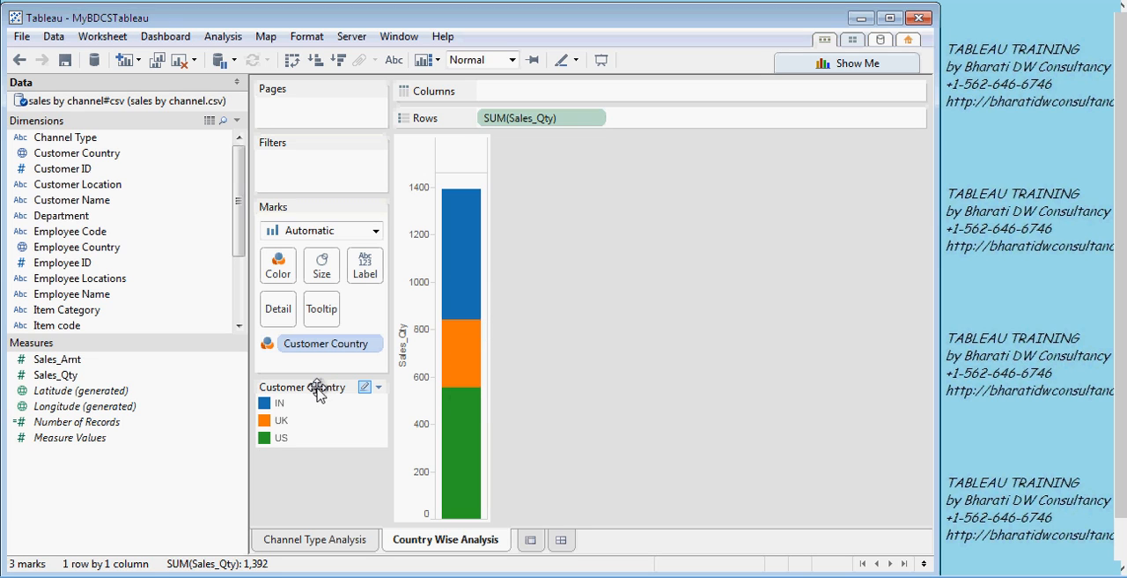
# - Move Customer Country from the color encoding to columns and color the bars by the Sales Type dimension
pyautogui.moveTo(319, 392); pyautogui.dragTo(487, 99)
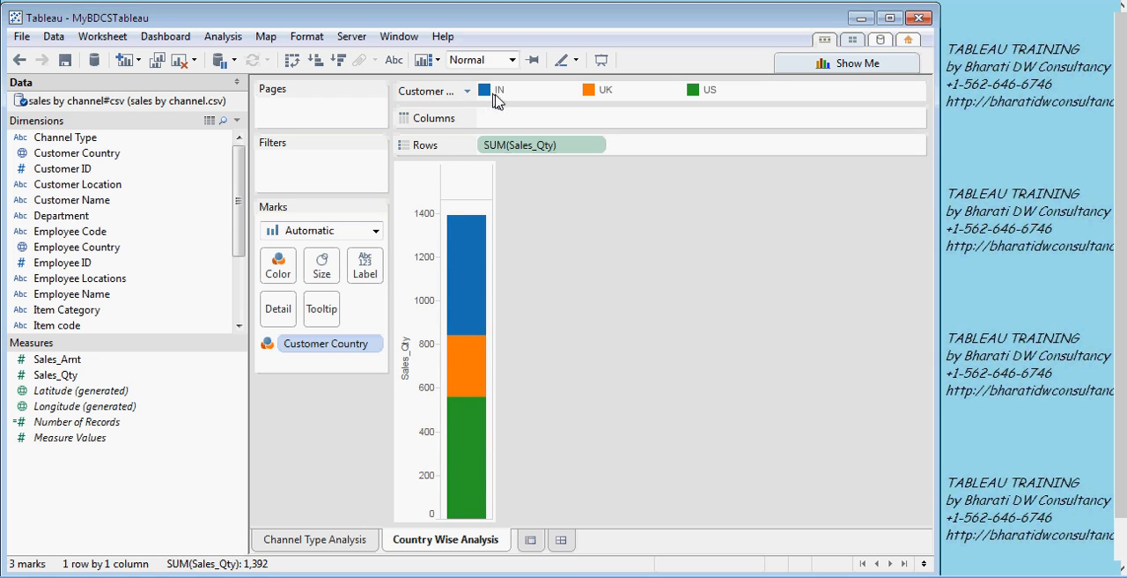
pyautogui.moveTo(317, 346); pyautogui.dragTo(522, 122)
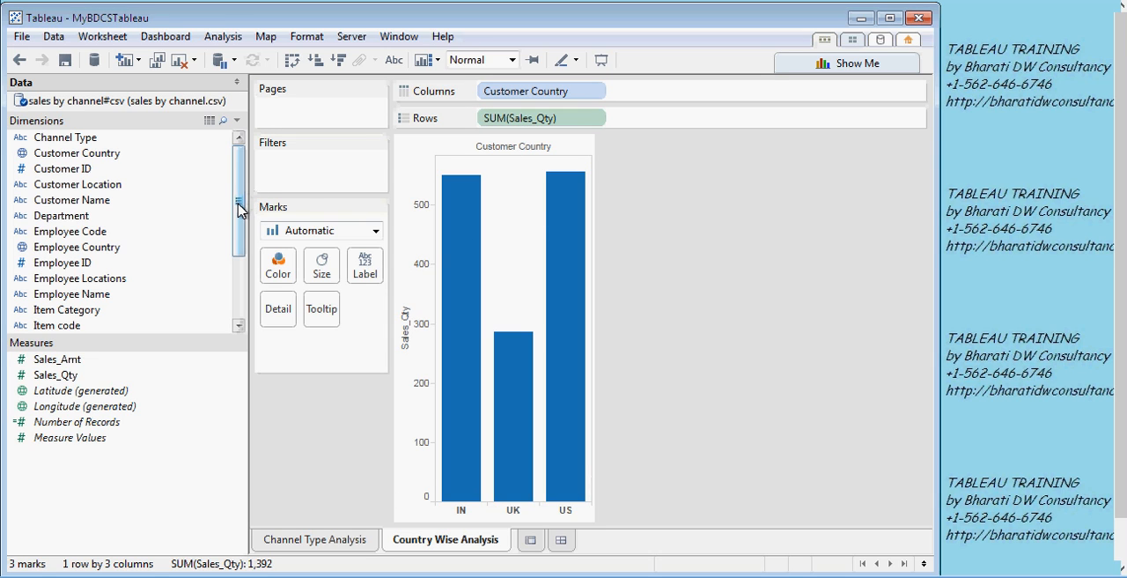
pyautogui.moveTo(238, 207); pyautogui.dragTo(236, 275)
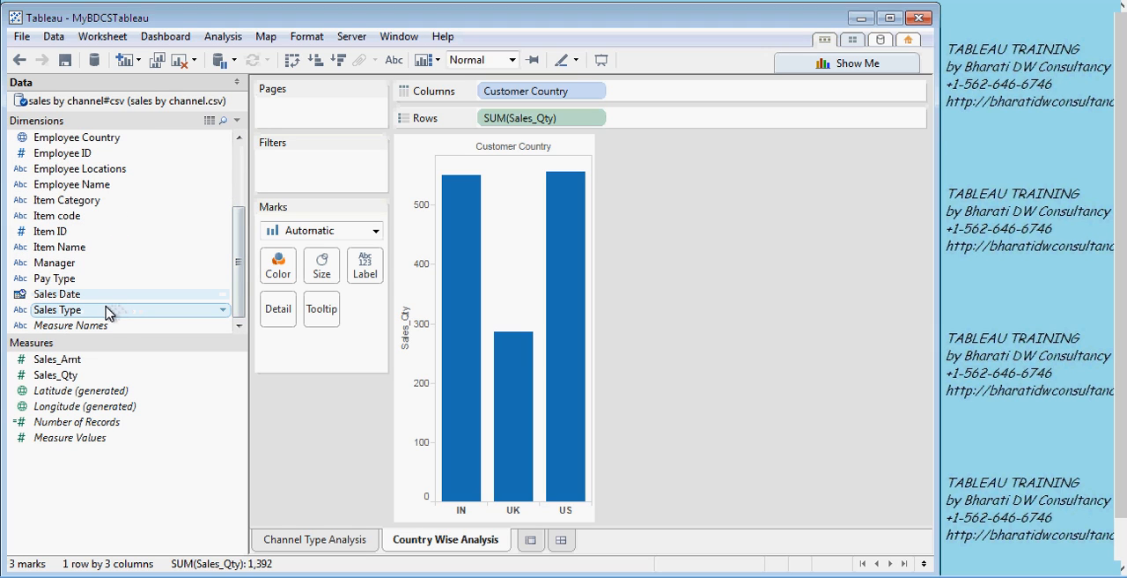
pyautogui.moveTo(107, 312); pyautogui.dragTo(287, 275)
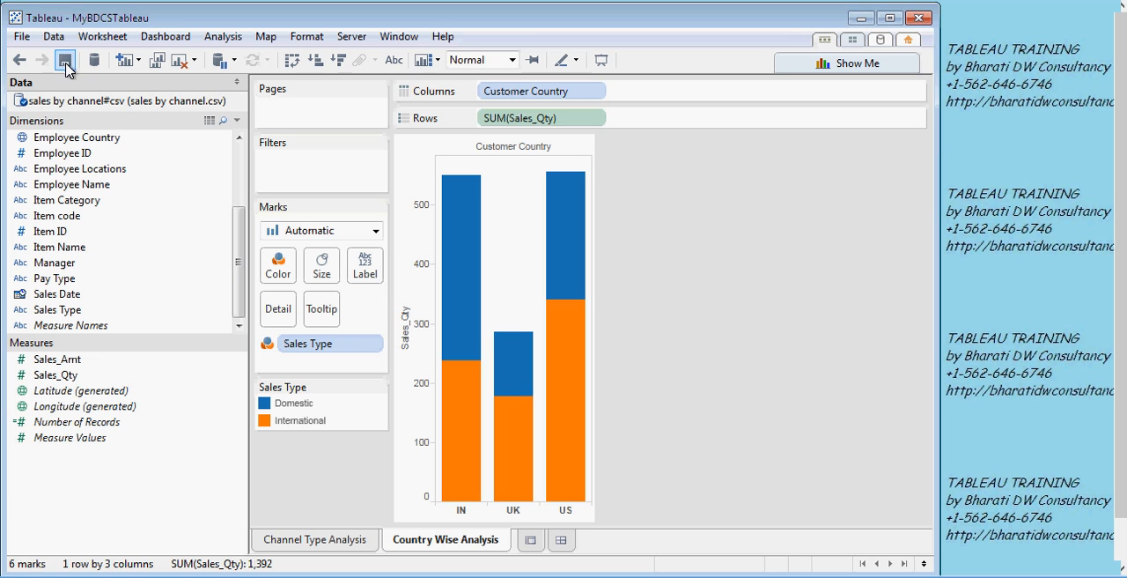
# - Add a third worksheet and name it Map
pyautogui.click(532, 540)
pyautogui.doubleClick(533, 541)
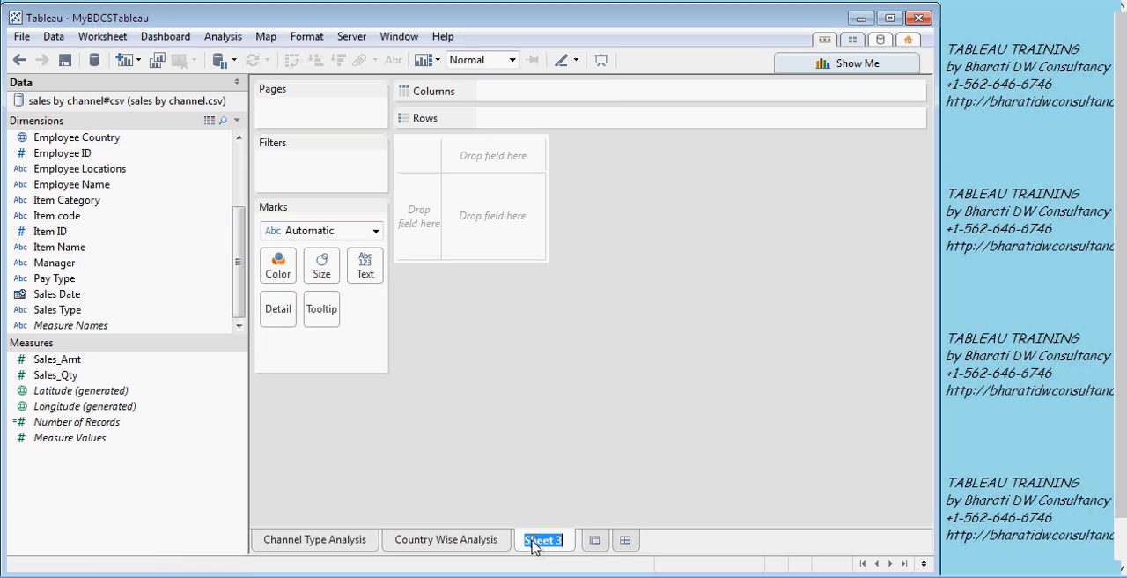
pyautogui.write('Map')
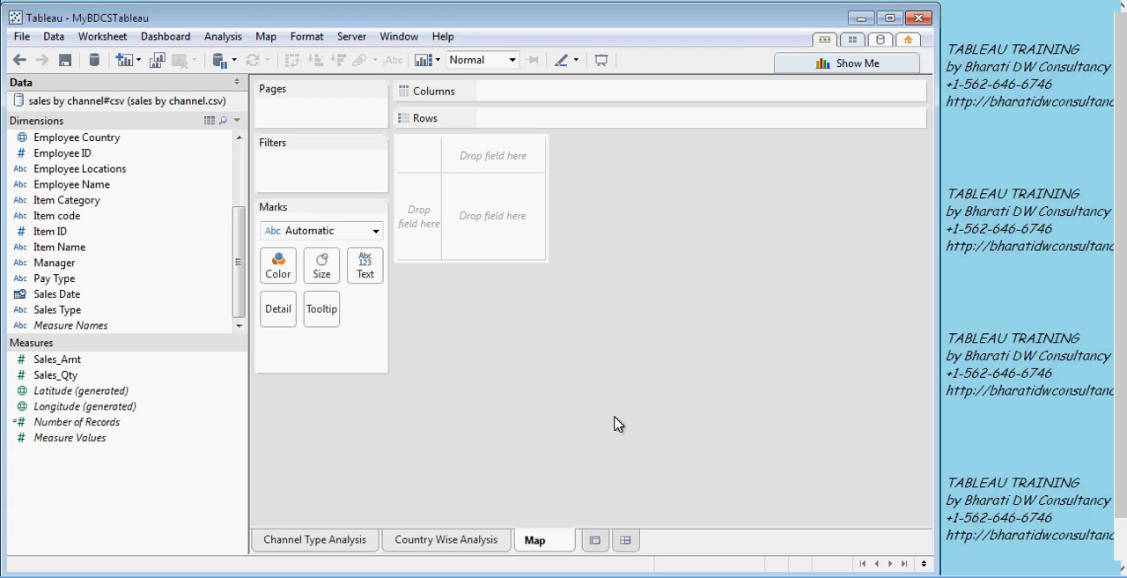
pyautogui.press('Return')
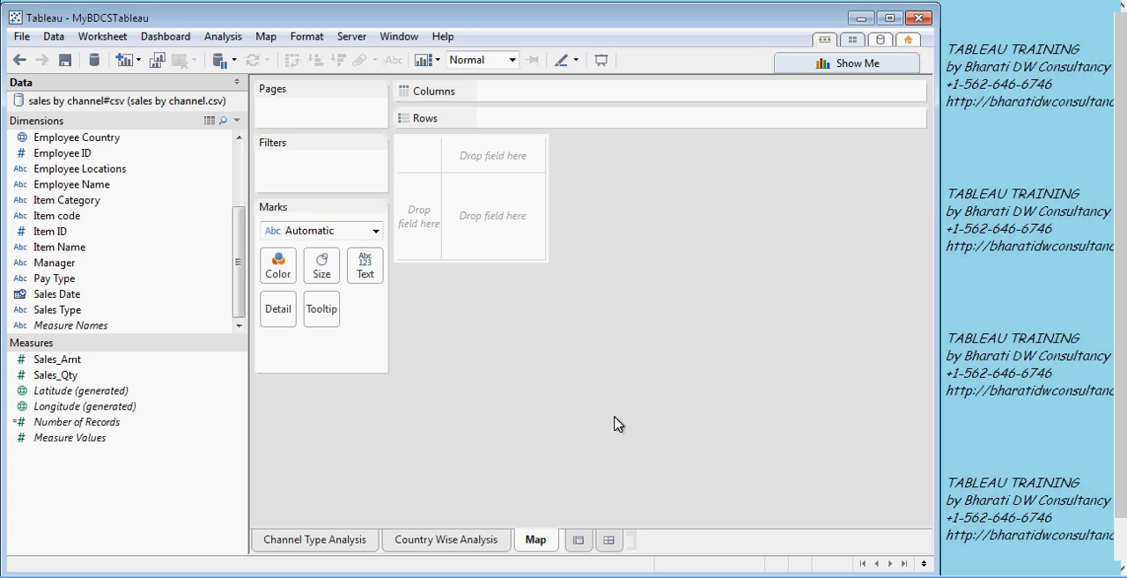
# - Place Customer Country on rows and the sum of Sales_Amt on columns in the Map worksheet
pyautogui.moveTo(244, 230); pyautogui.dragTo(241, 161)
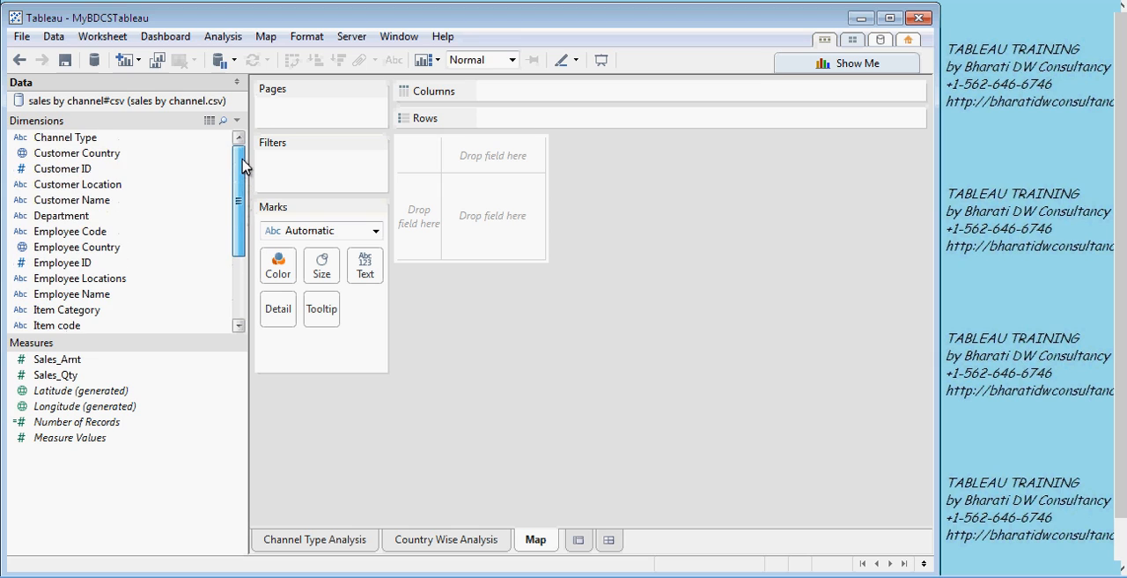
pyautogui.click(113, 154)
pyautogui.moveTo(113, 155); pyautogui.dragTo(424, 194)
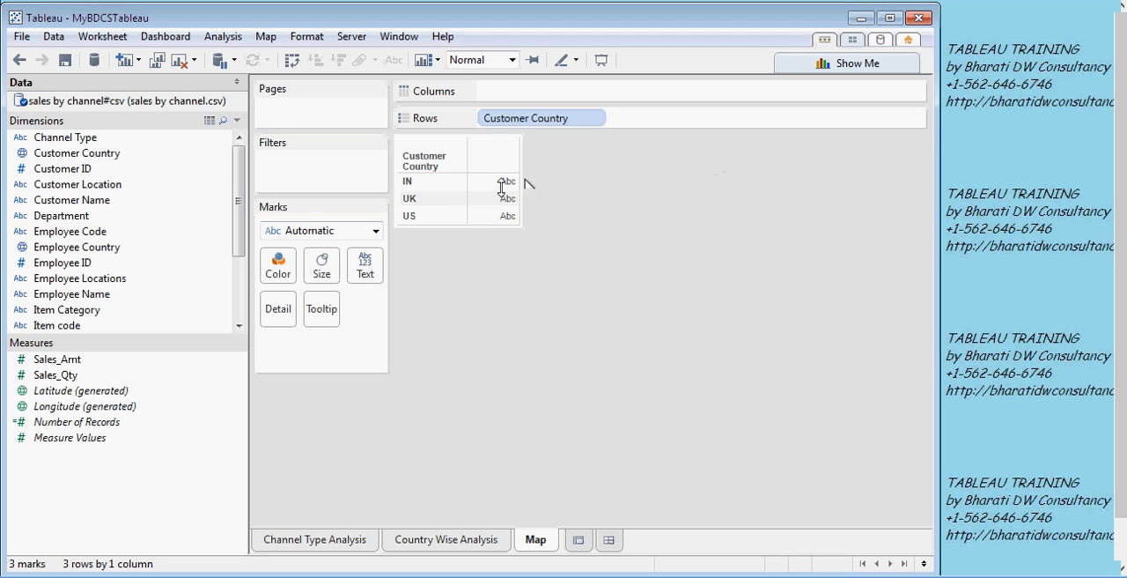
pyautogui.click(71, 360)
pyautogui.moveTo(70, 359); pyautogui.dragTo(609, 102)
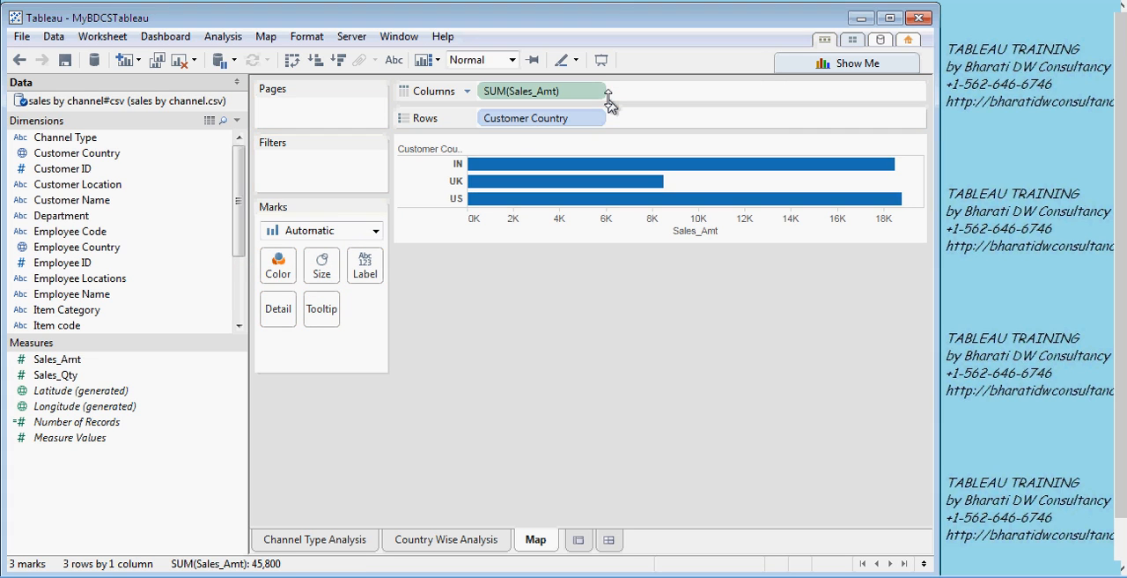
# - Convert the sales amount by country bar chart to a filled map and inspect the values of the shaded countries
pyautogui.click(821, 60)
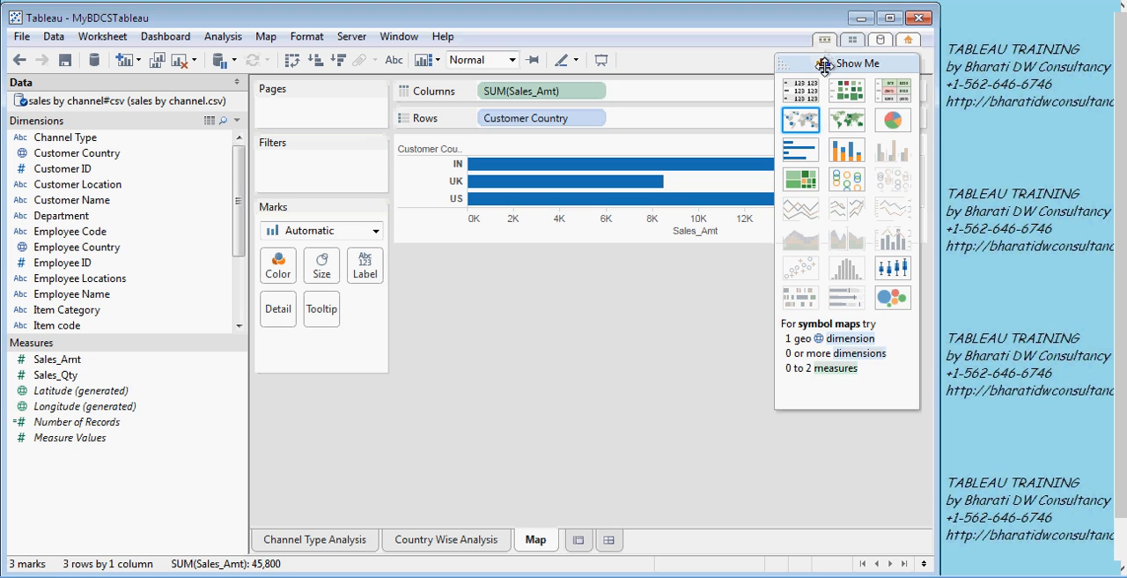
pyautogui.click(846, 122)
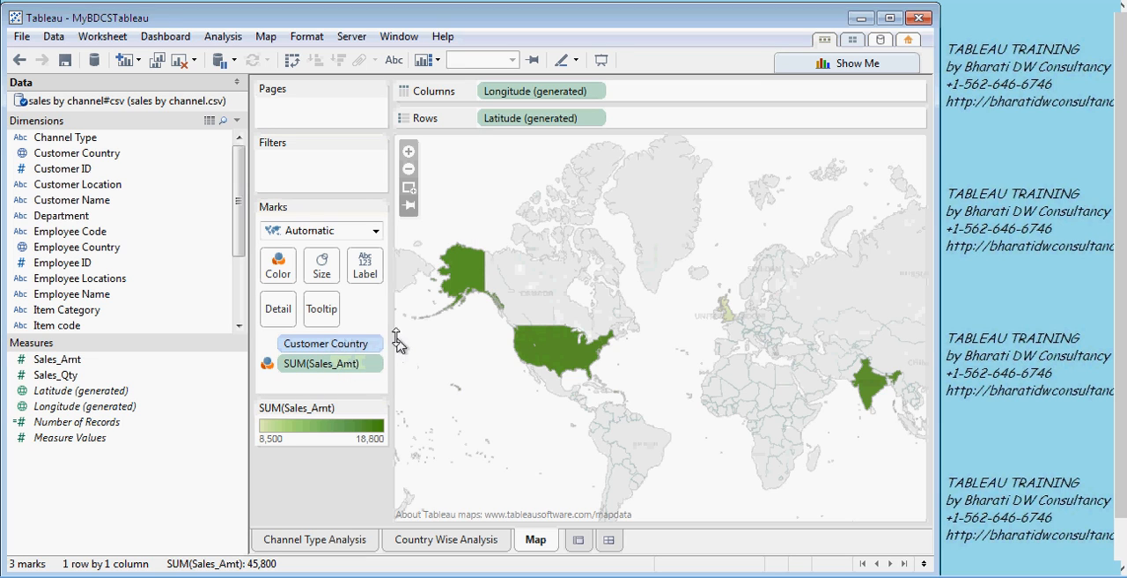
pyautogui.moveTo(559, 350)
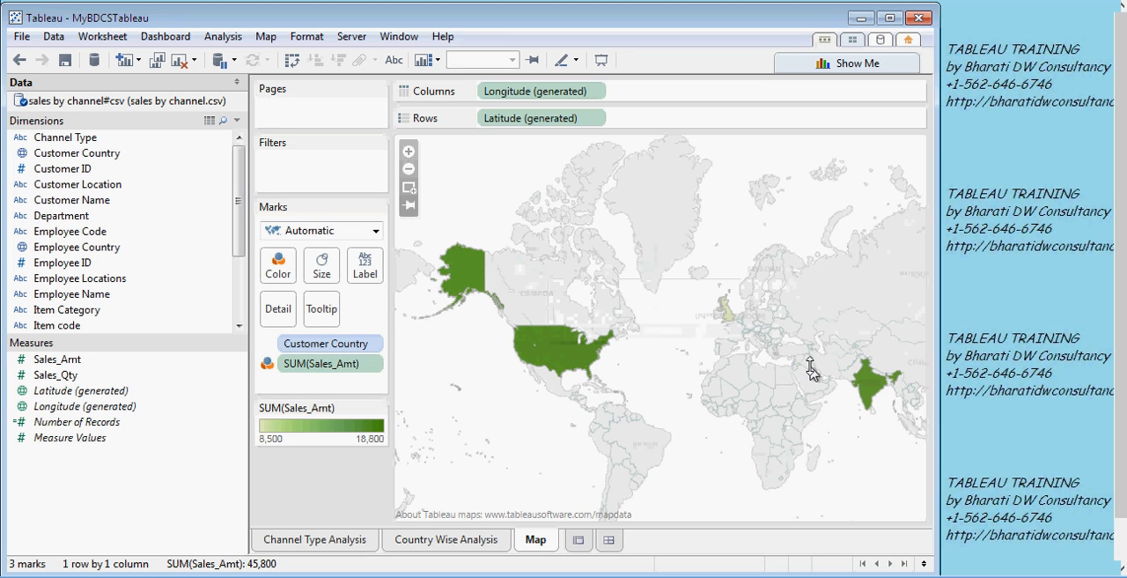
pyautogui.moveTo(864, 379)
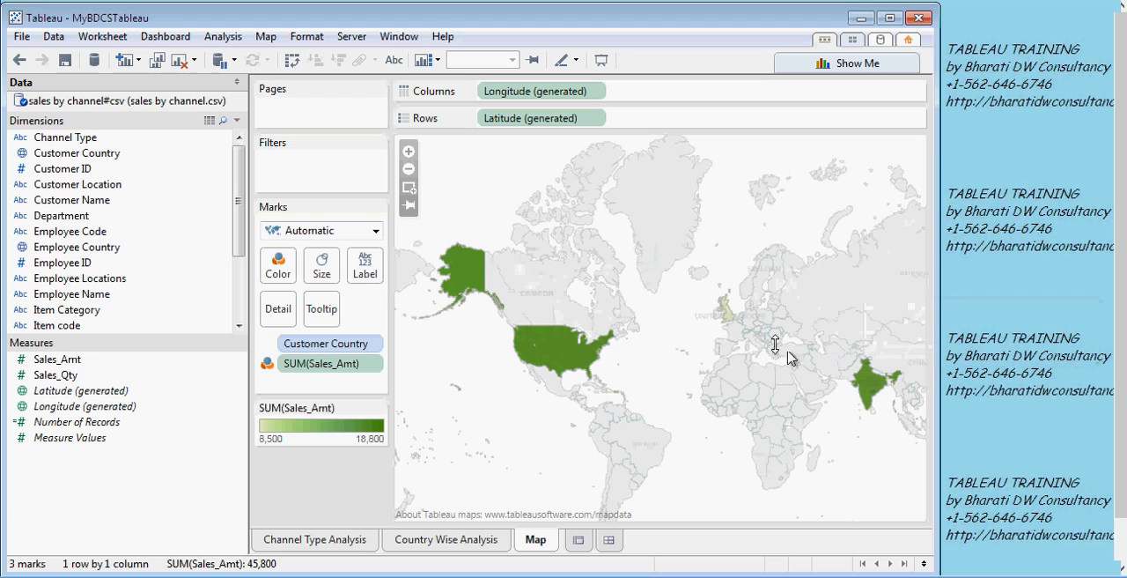
pyautogui.moveTo(727, 319)
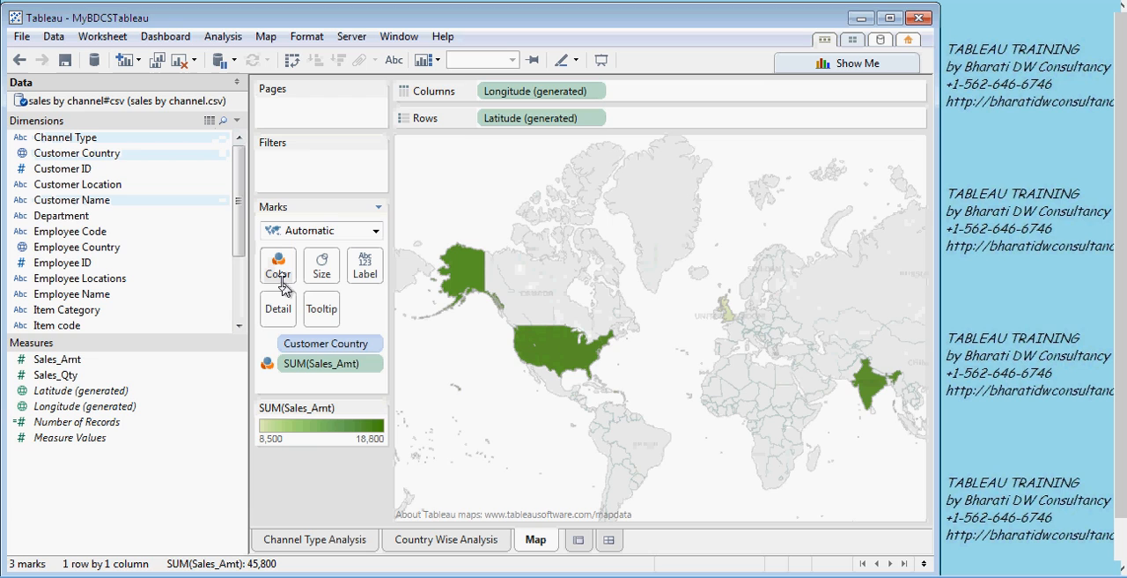
# - Create a new dashboard and place the Map worksheet on it
pyautogui.click(608, 539)
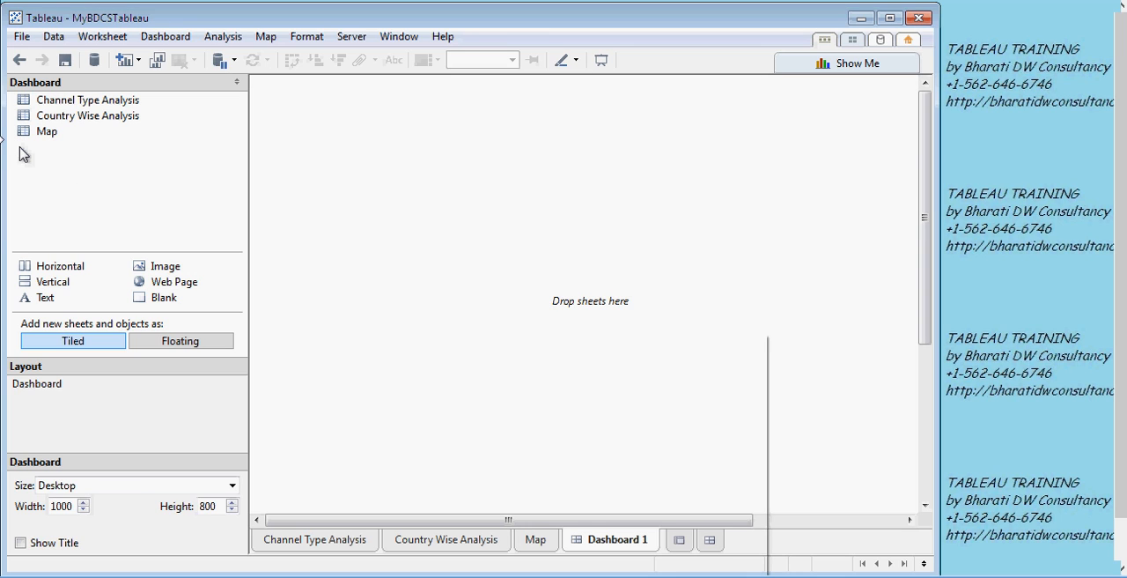
pyautogui.rightClick(610, 539)
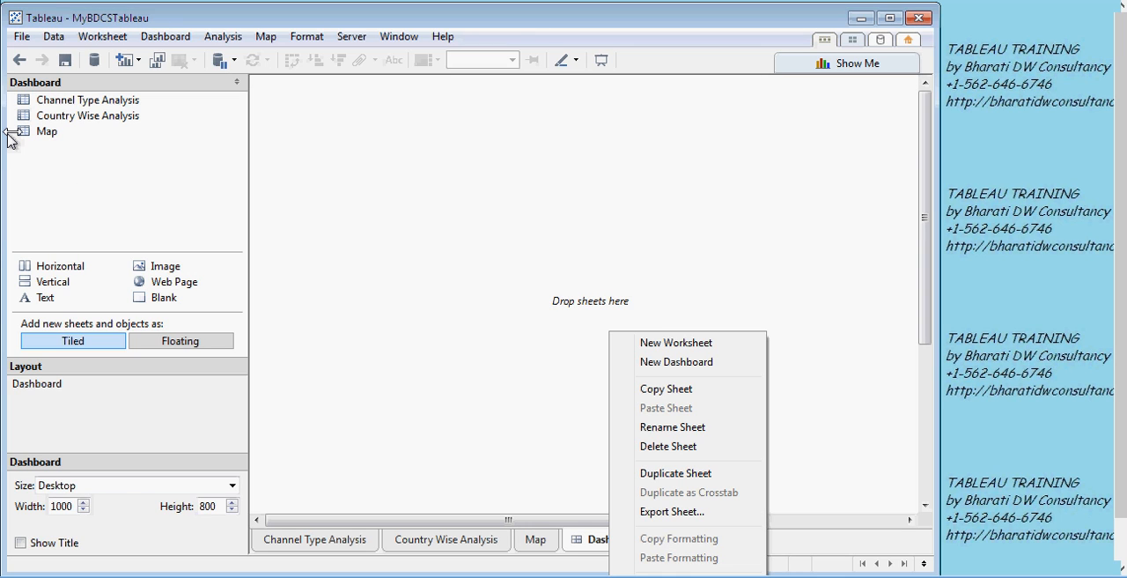
pyautogui.click(583, 541)
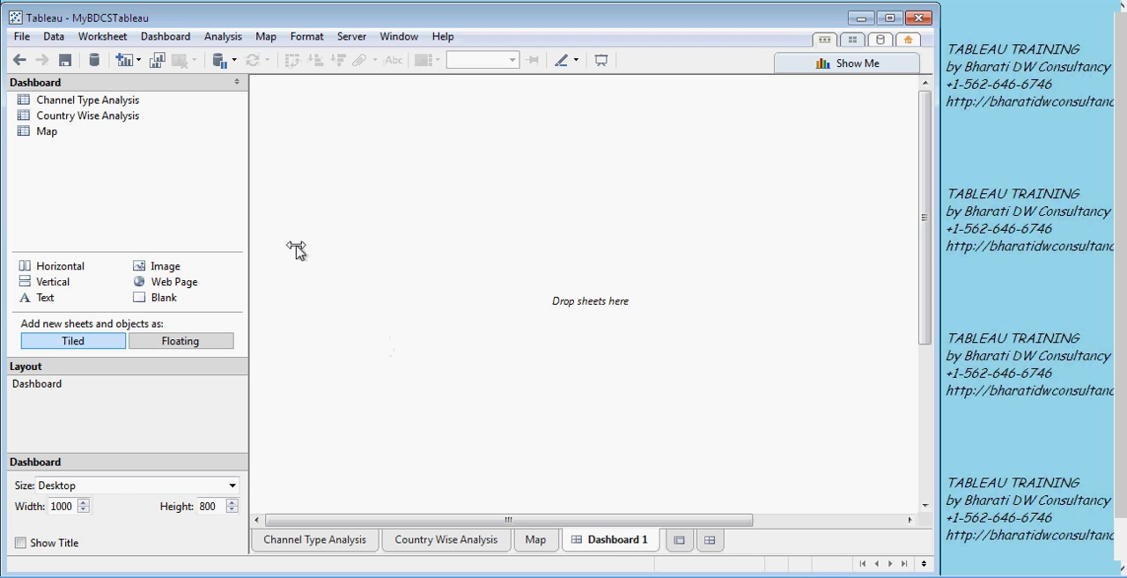
pyautogui.click(50, 132)
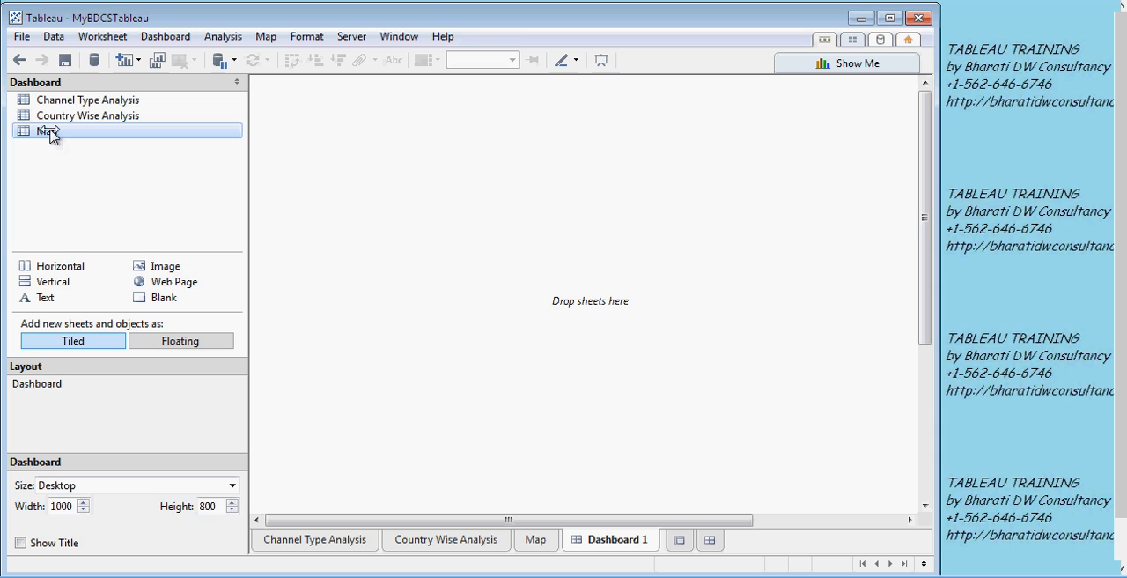
pyautogui.moveTo(96, 132); pyautogui.dragTo(566, 162)
pyautogui.moveTo(564, 161); pyautogui.dragTo(564, 162)
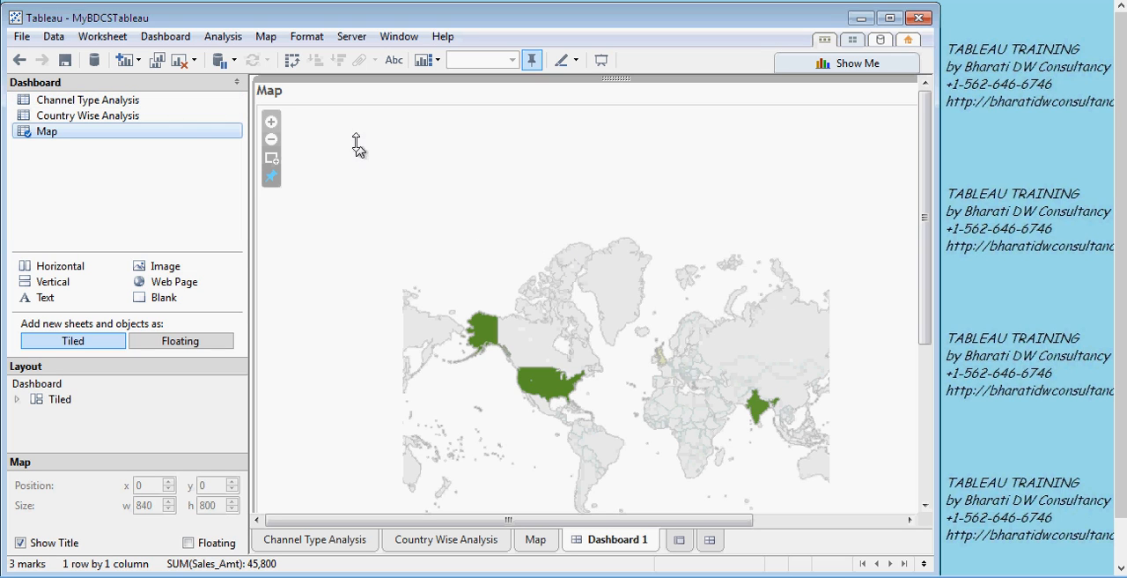
# - Place Country Wise Analysis and Channel Type Analysis side by side above the map on the dashboard, and save the workbook
pyautogui.moveTo(171, 100)
pyautogui.mouseDown()
pyautogui.moveTo(146, 97)
pyautogui.moveTo(385, 126)
pyautogui.moveTo(564, 241)
pyautogui.moveTo(586, 264)
pyautogui.moveTo(568, 312)
pyautogui.moveTo(573, 441)
pyautogui.mouseUp()
pyautogui.moveTo(574, 440); pyautogui.dragTo(653, 348)
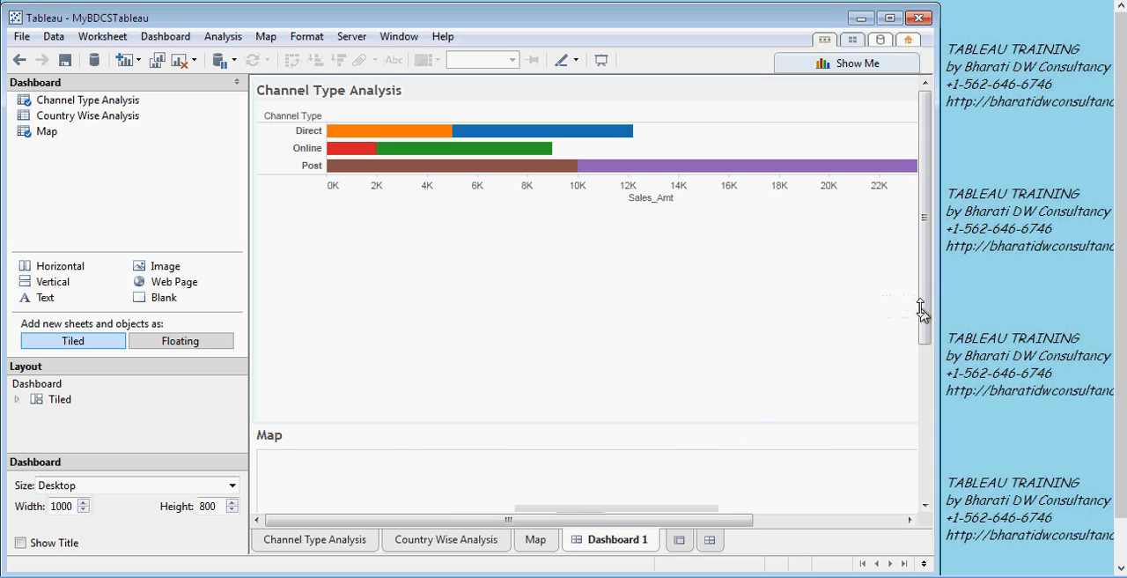
pyautogui.moveTo(924, 323); pyautogui.dragTo(922, 295)
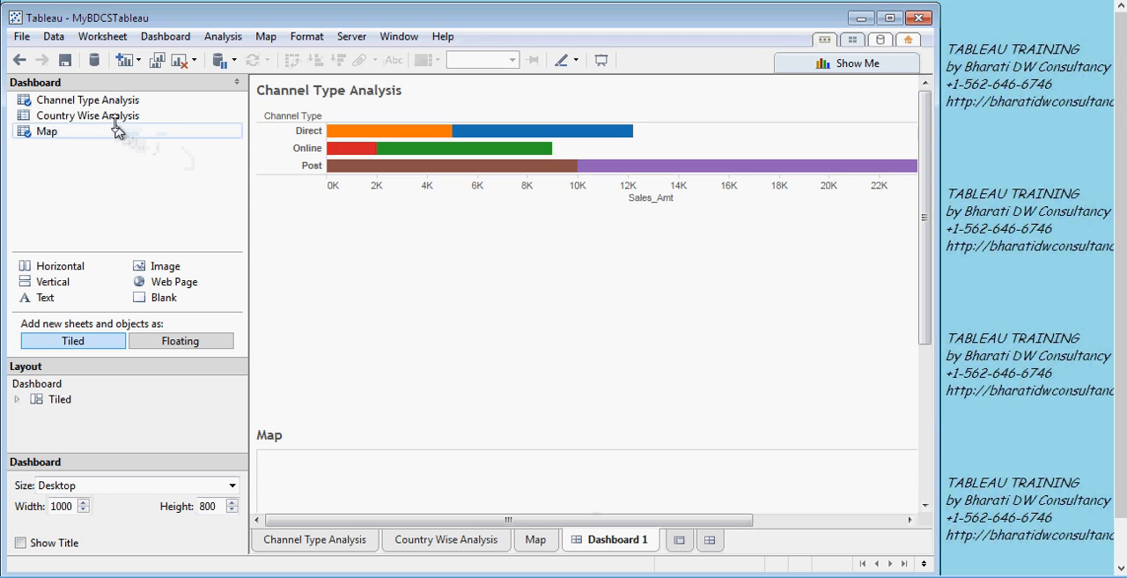
pyautogui.moveTo(114, 123); pyautogui.dragTo(387, 145)
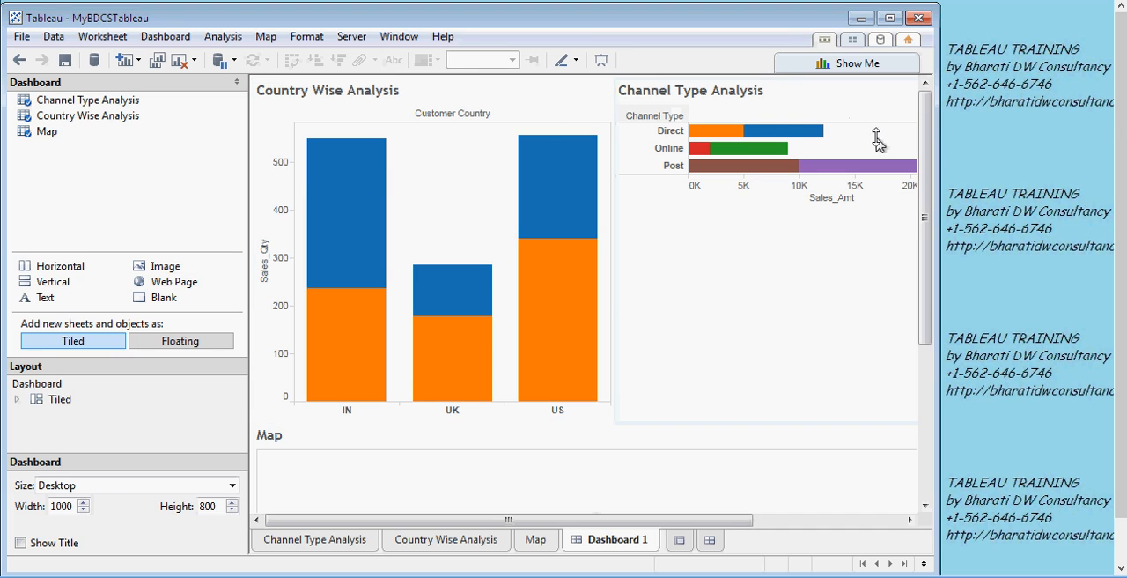
pyautogui.moveTo(925, 170); pyautogui.dragTo(888, 129)
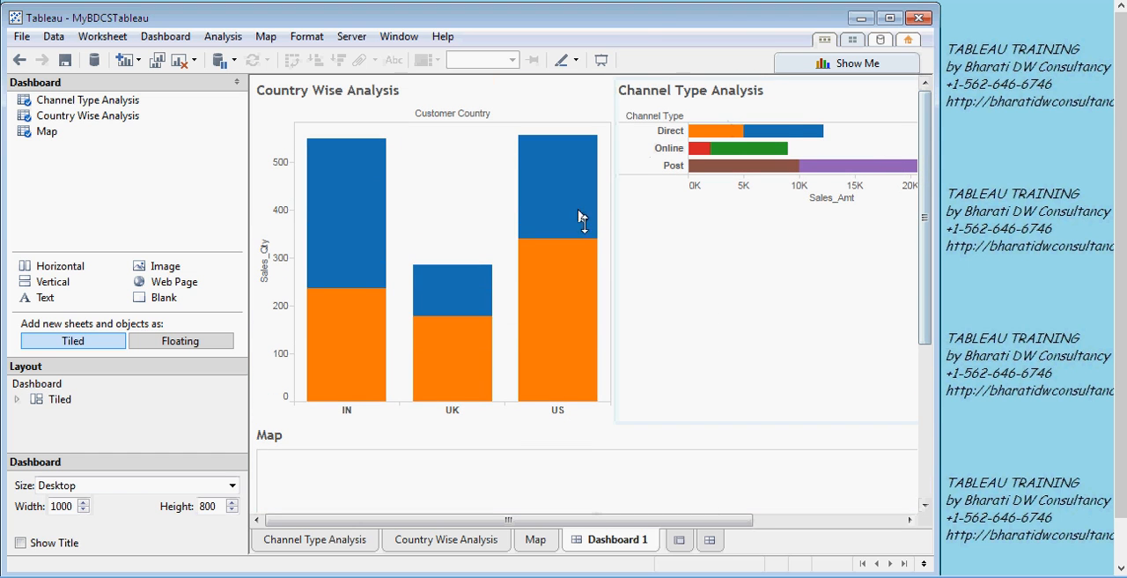
pyautogui.click(66, 64)
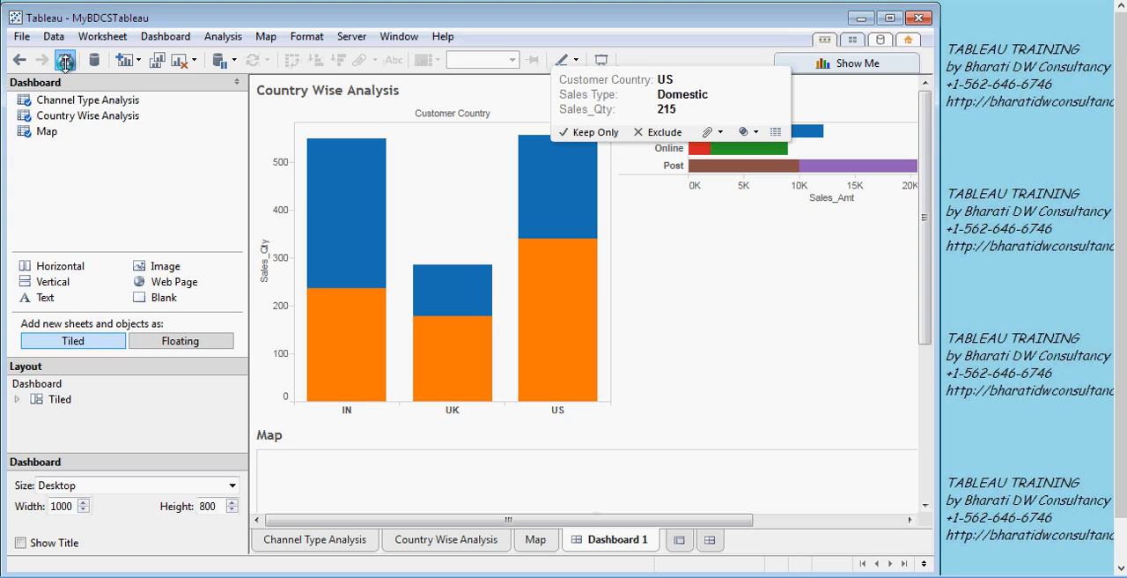
pyautogui.click(349, 39)
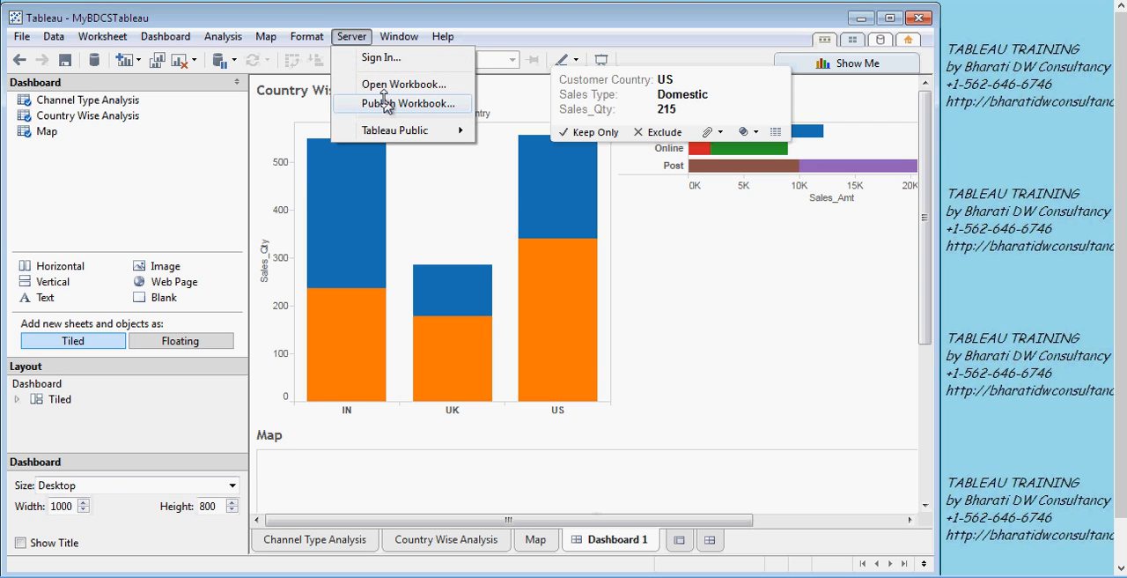
pyautogui.click(388, 104)
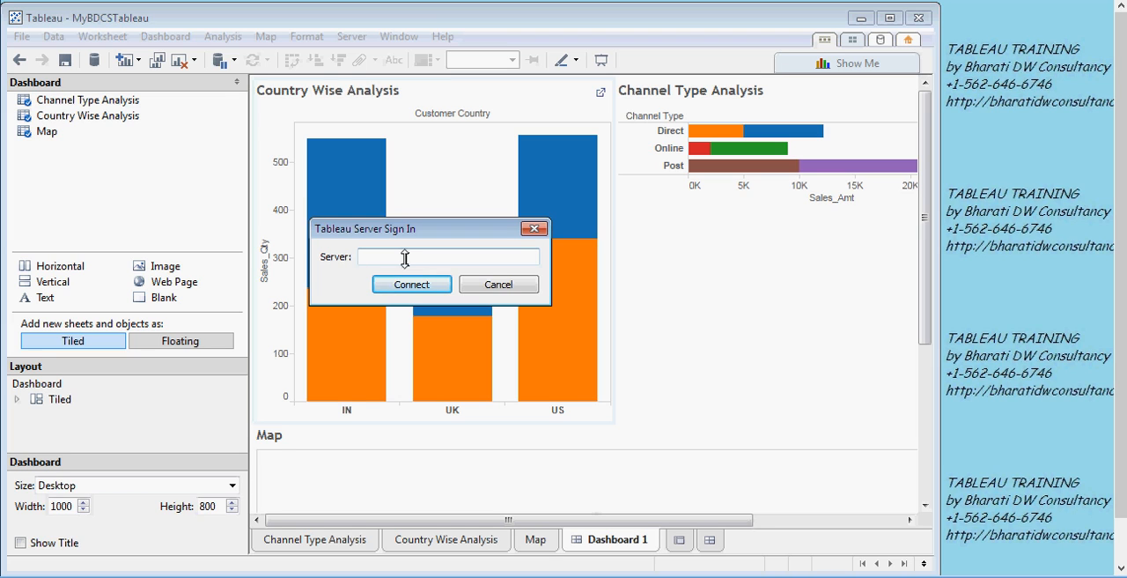
pyautogui.click(482, 286)
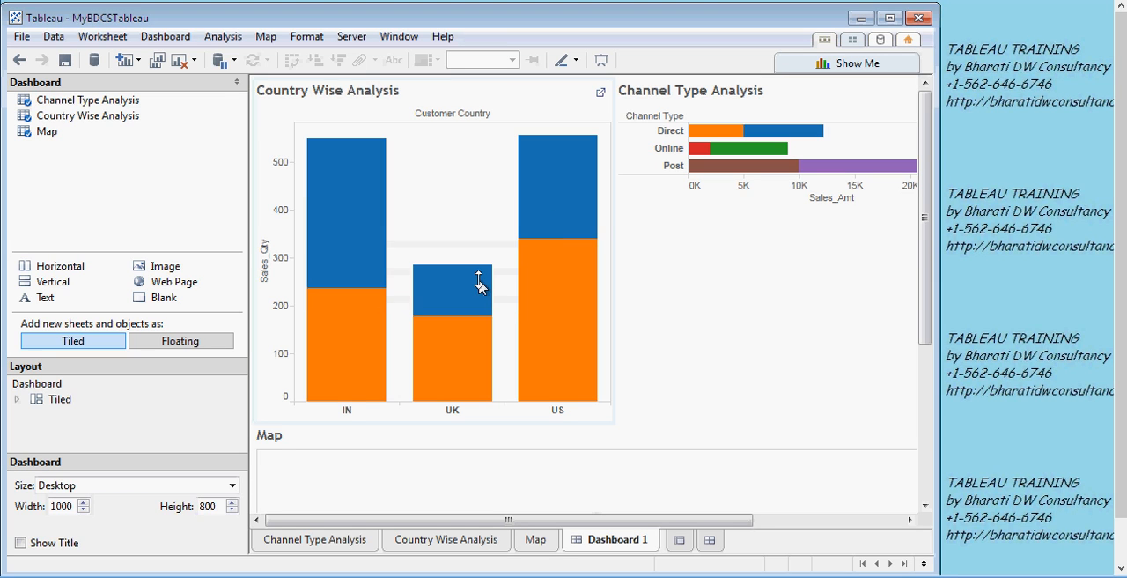